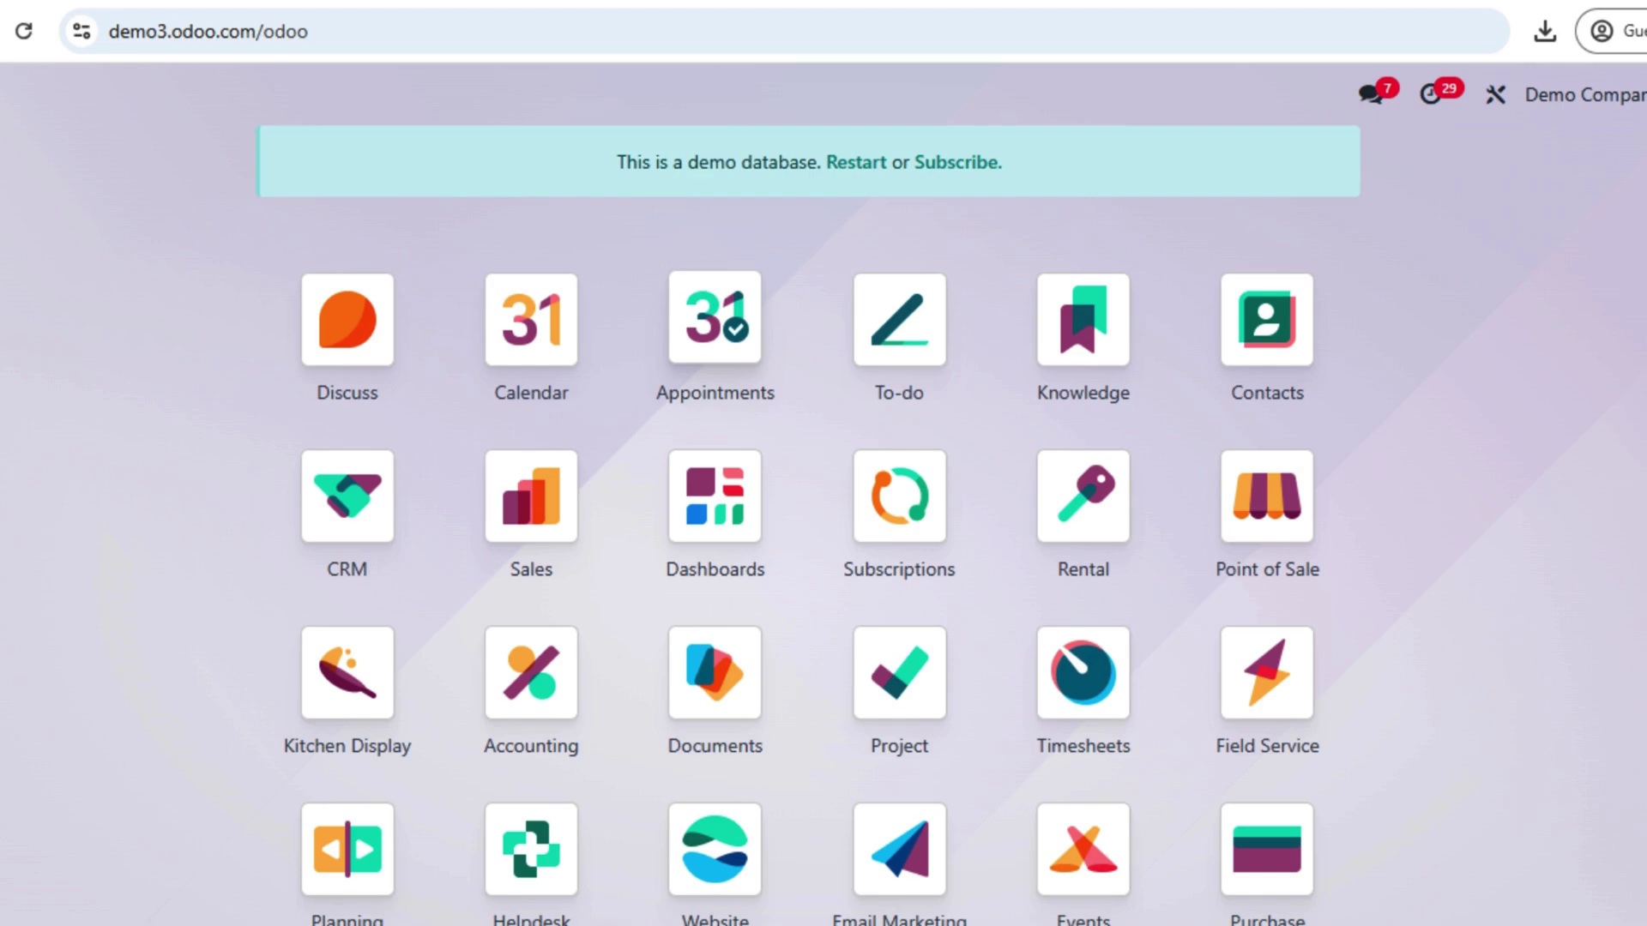
- Open the Journal Entries list from the Accounting app's Accounting menu
{"action": "left_click", "coordinate": [536, 686]}
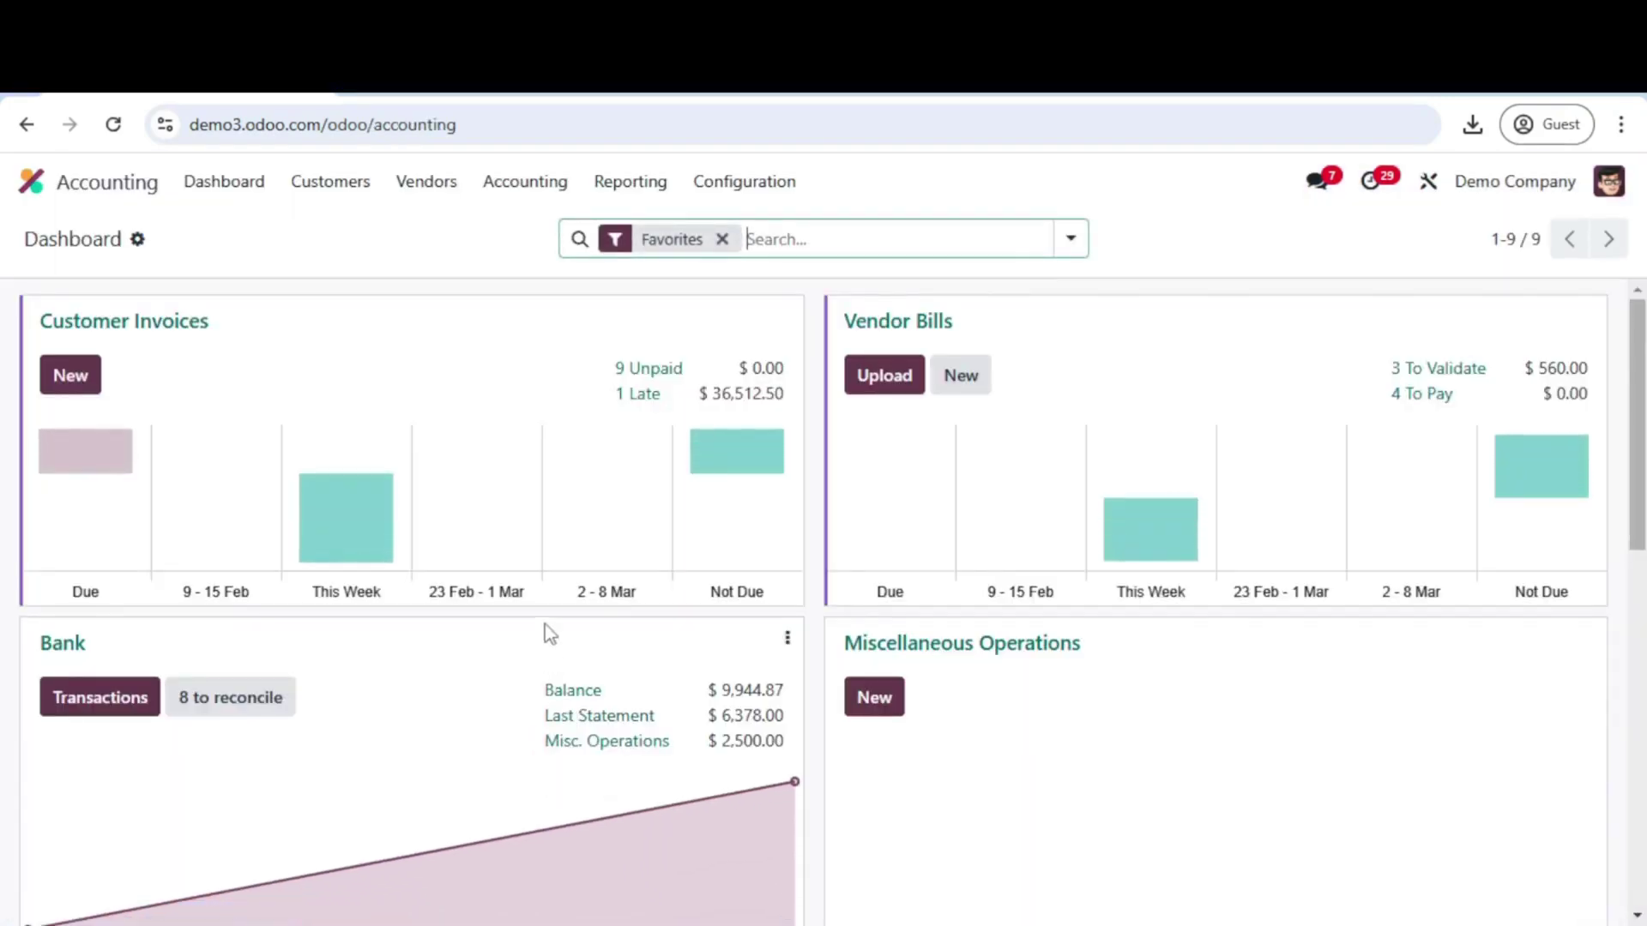
{"action": "left_click", "coordinate": [519, 190]}
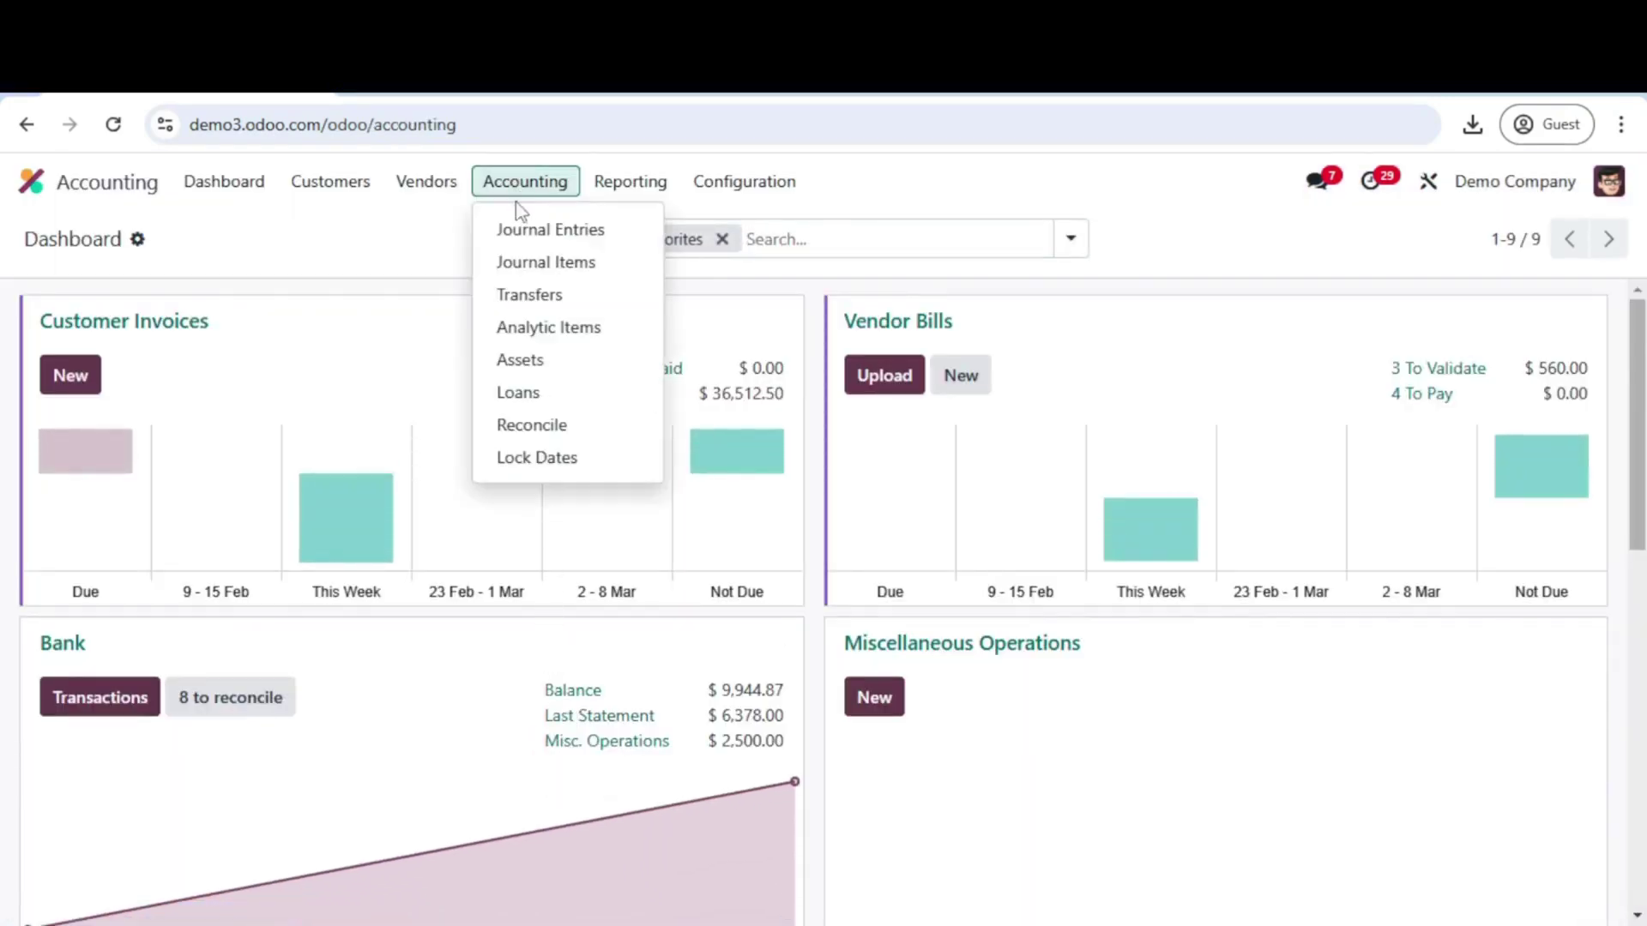
{"action": "left_click", "coordinate": [506, 230]}
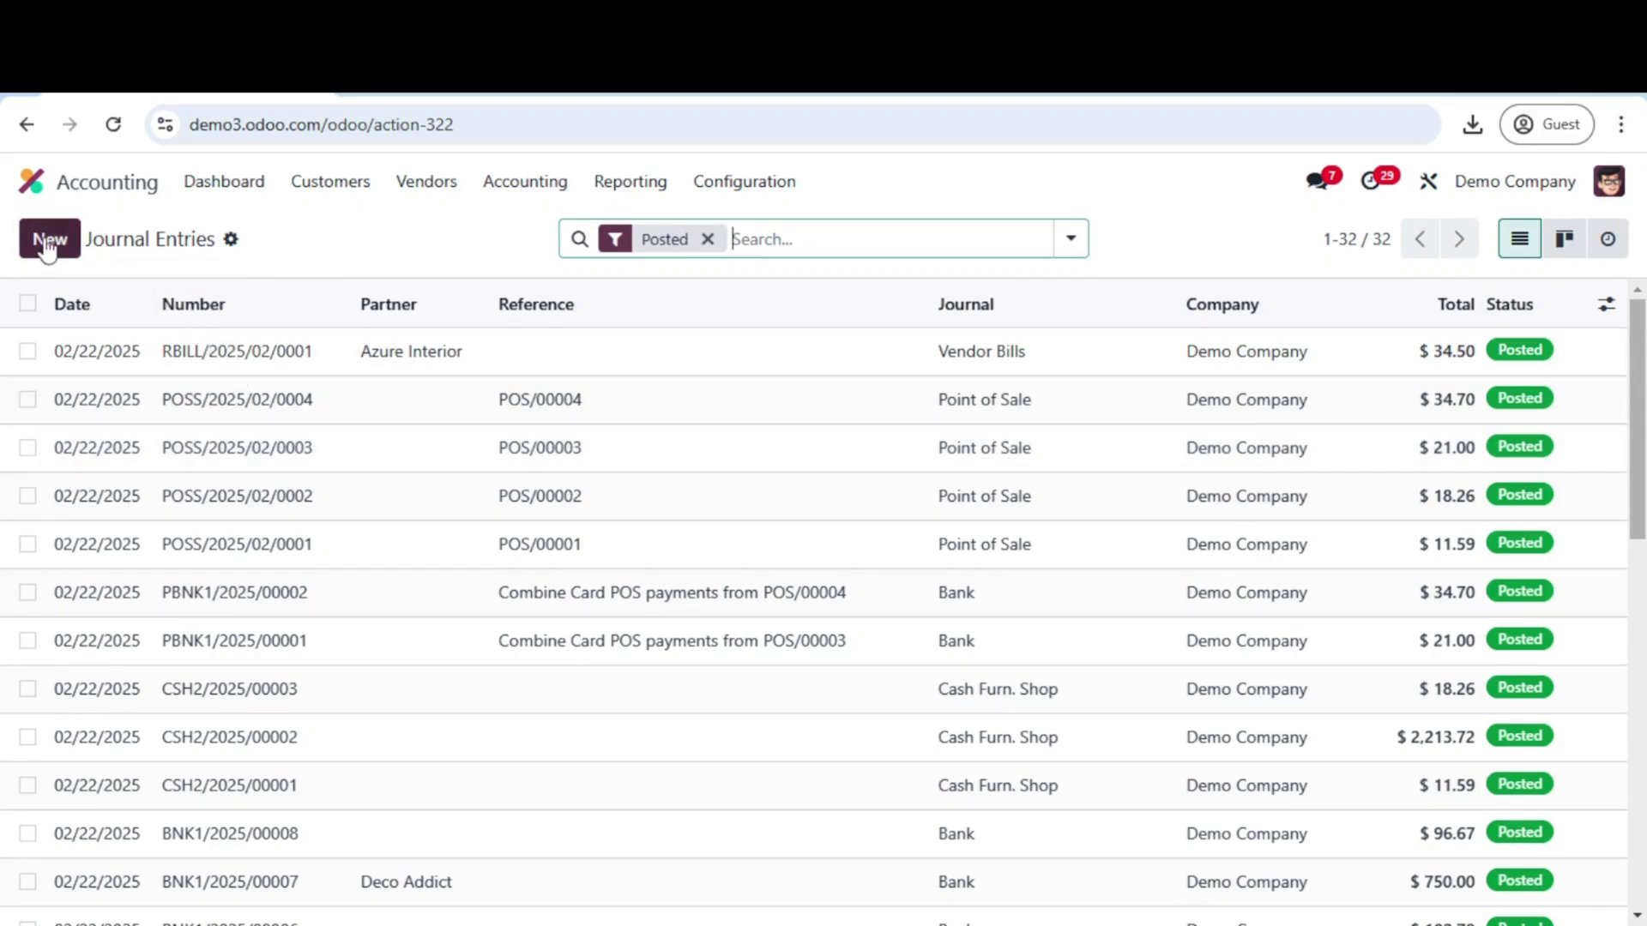
- Create a new journal entry in Miscellaneous Operations, keeping the accounting date 02/22/2025
{"action": "left_click", "coordinate": [47, 245]}
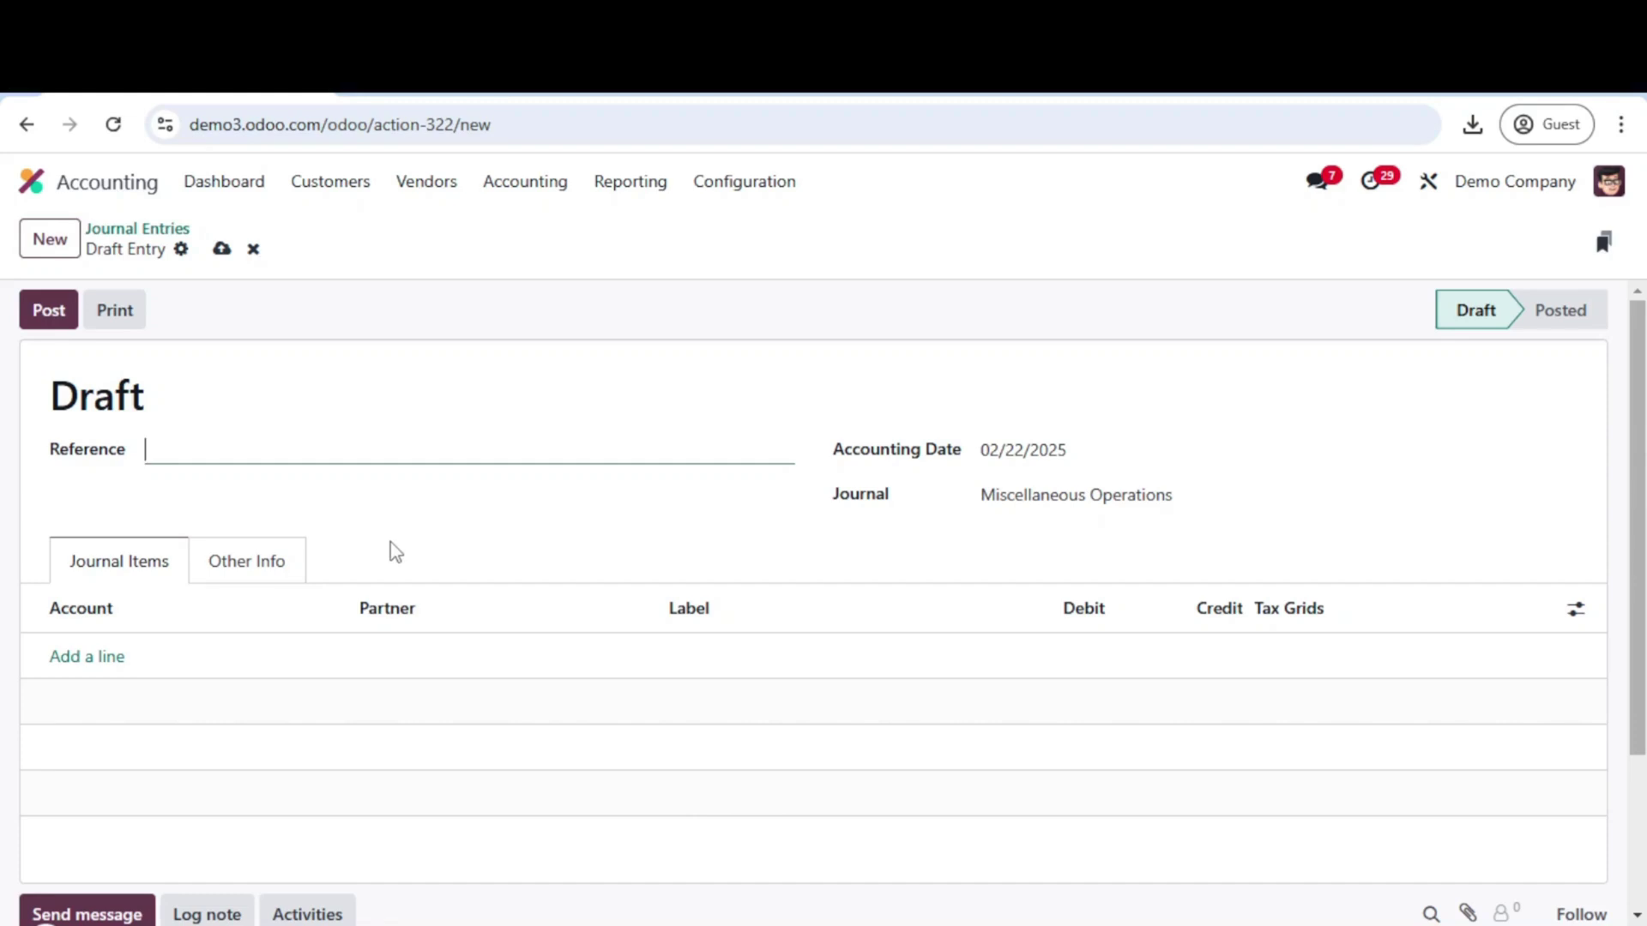
{"action": "left_click", "coordinate": [993, 495]}
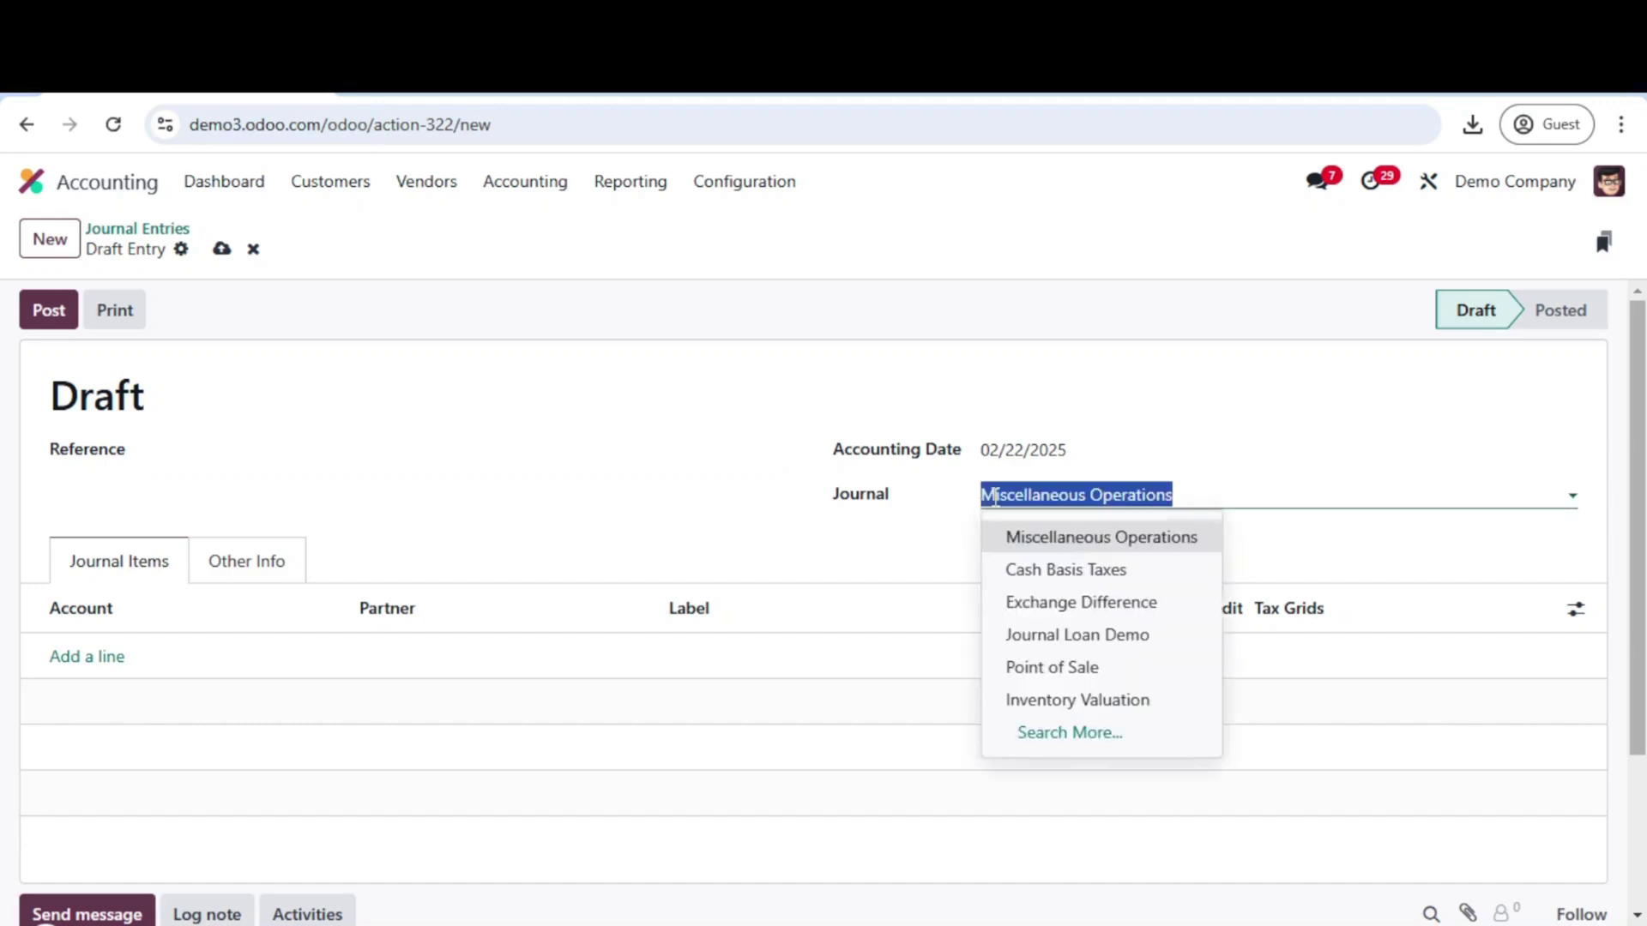
{"action": "left_click", "coordinate": [1033, 540]}
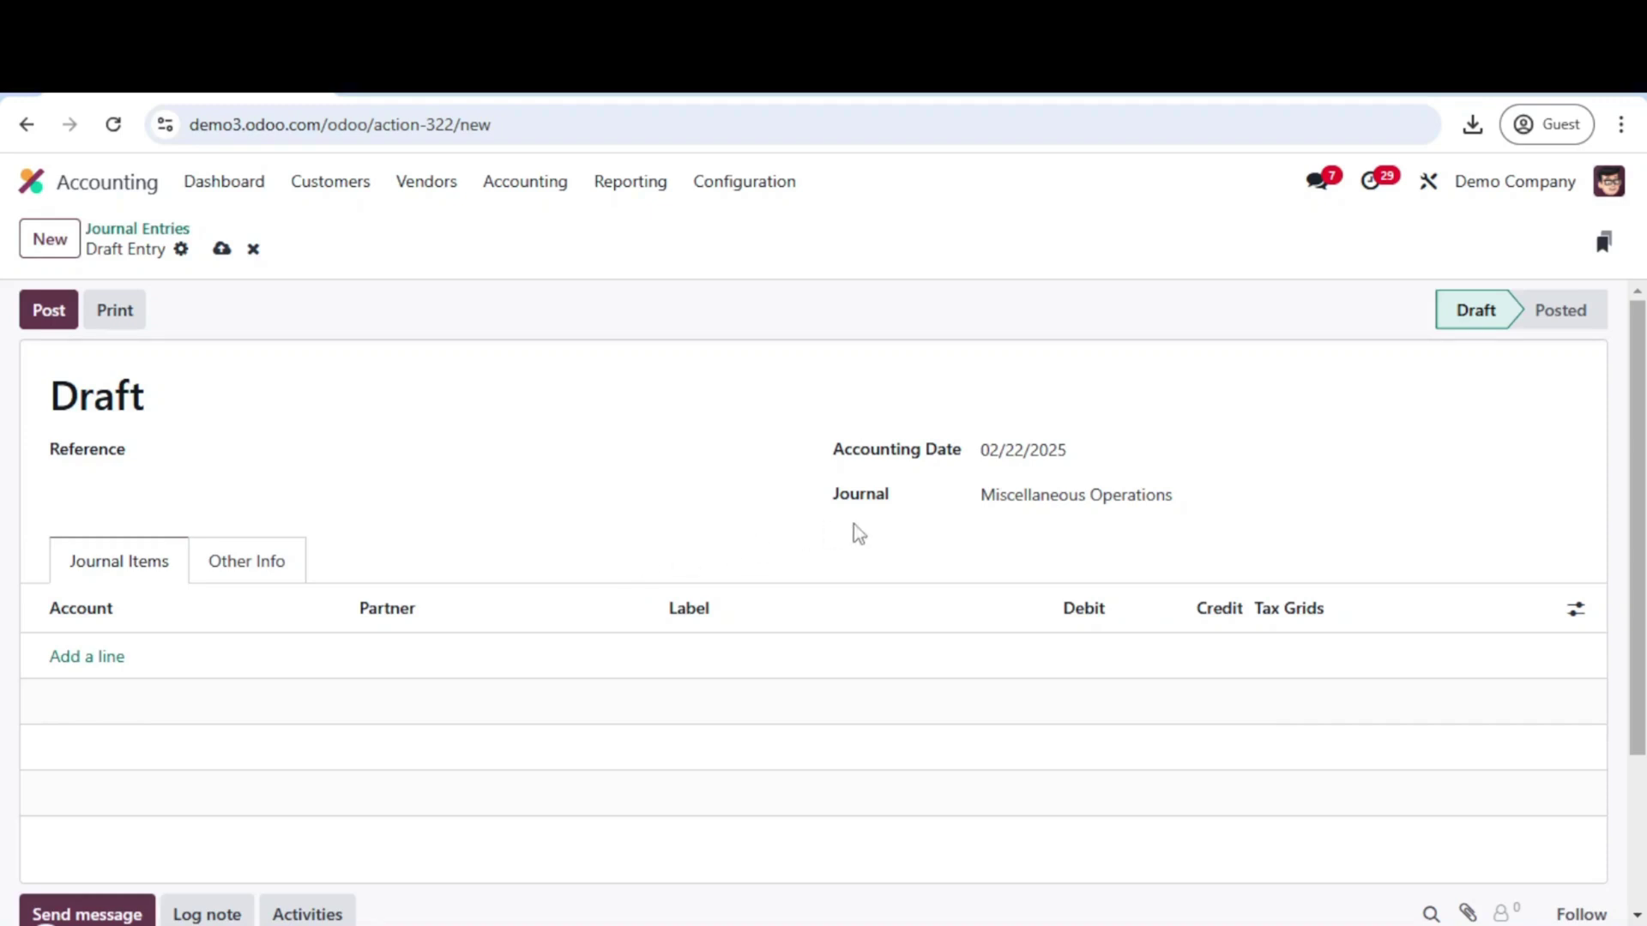
{"action": "left_click", "coordinate": [1005, 461]}
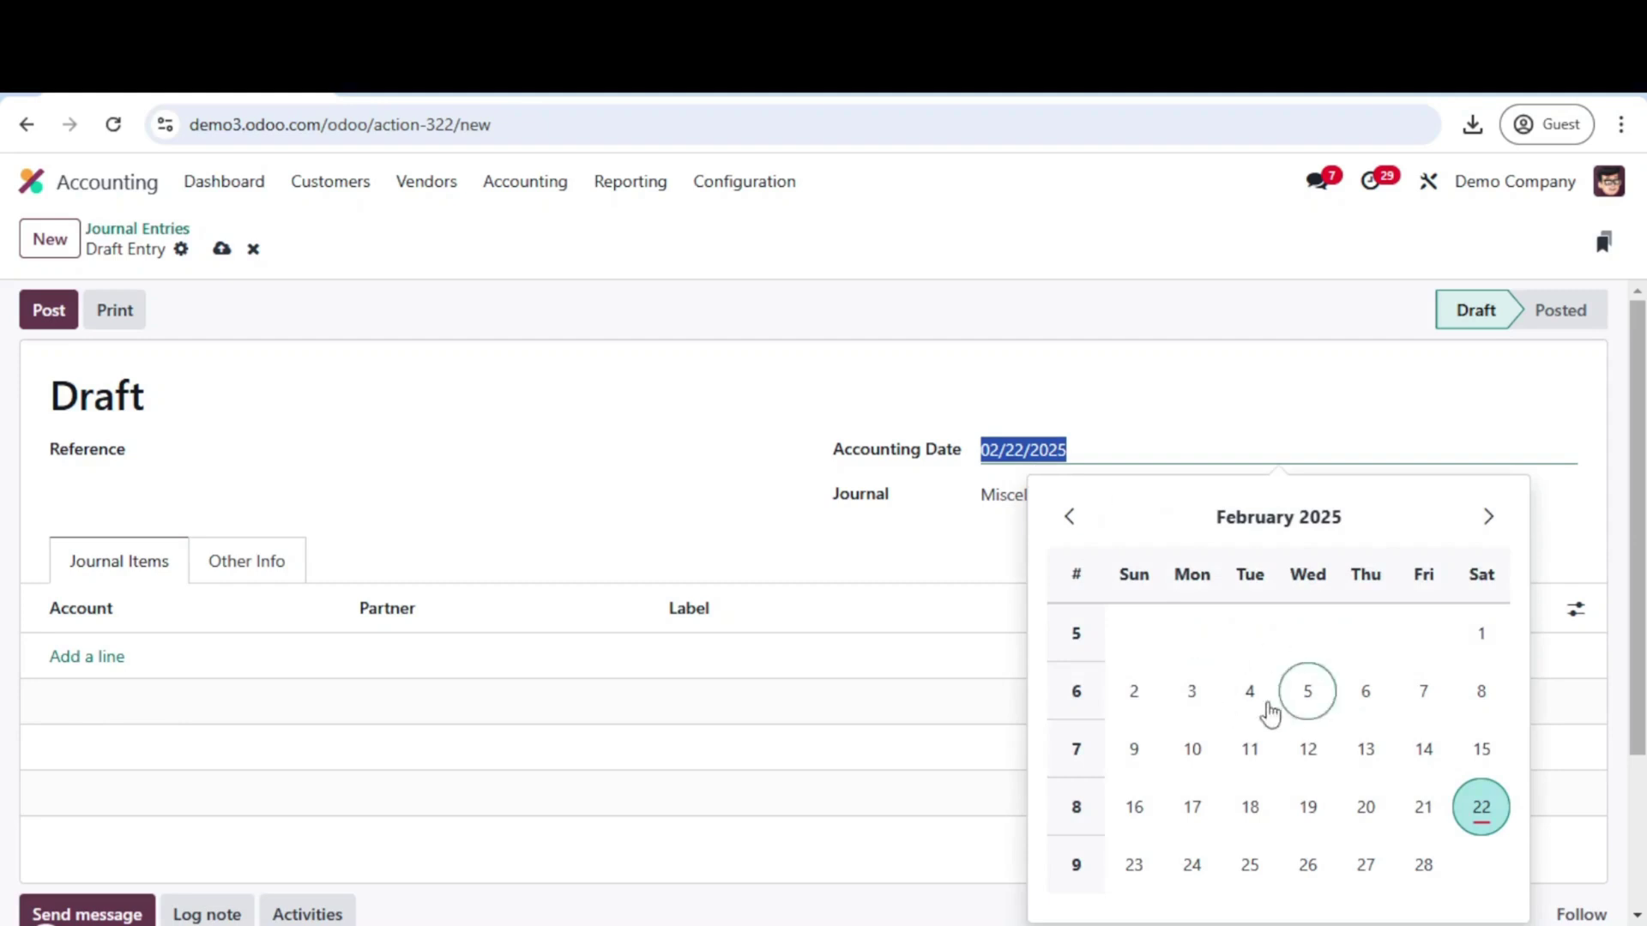
{"action": "left_click", "coordinate": [752, 551]}
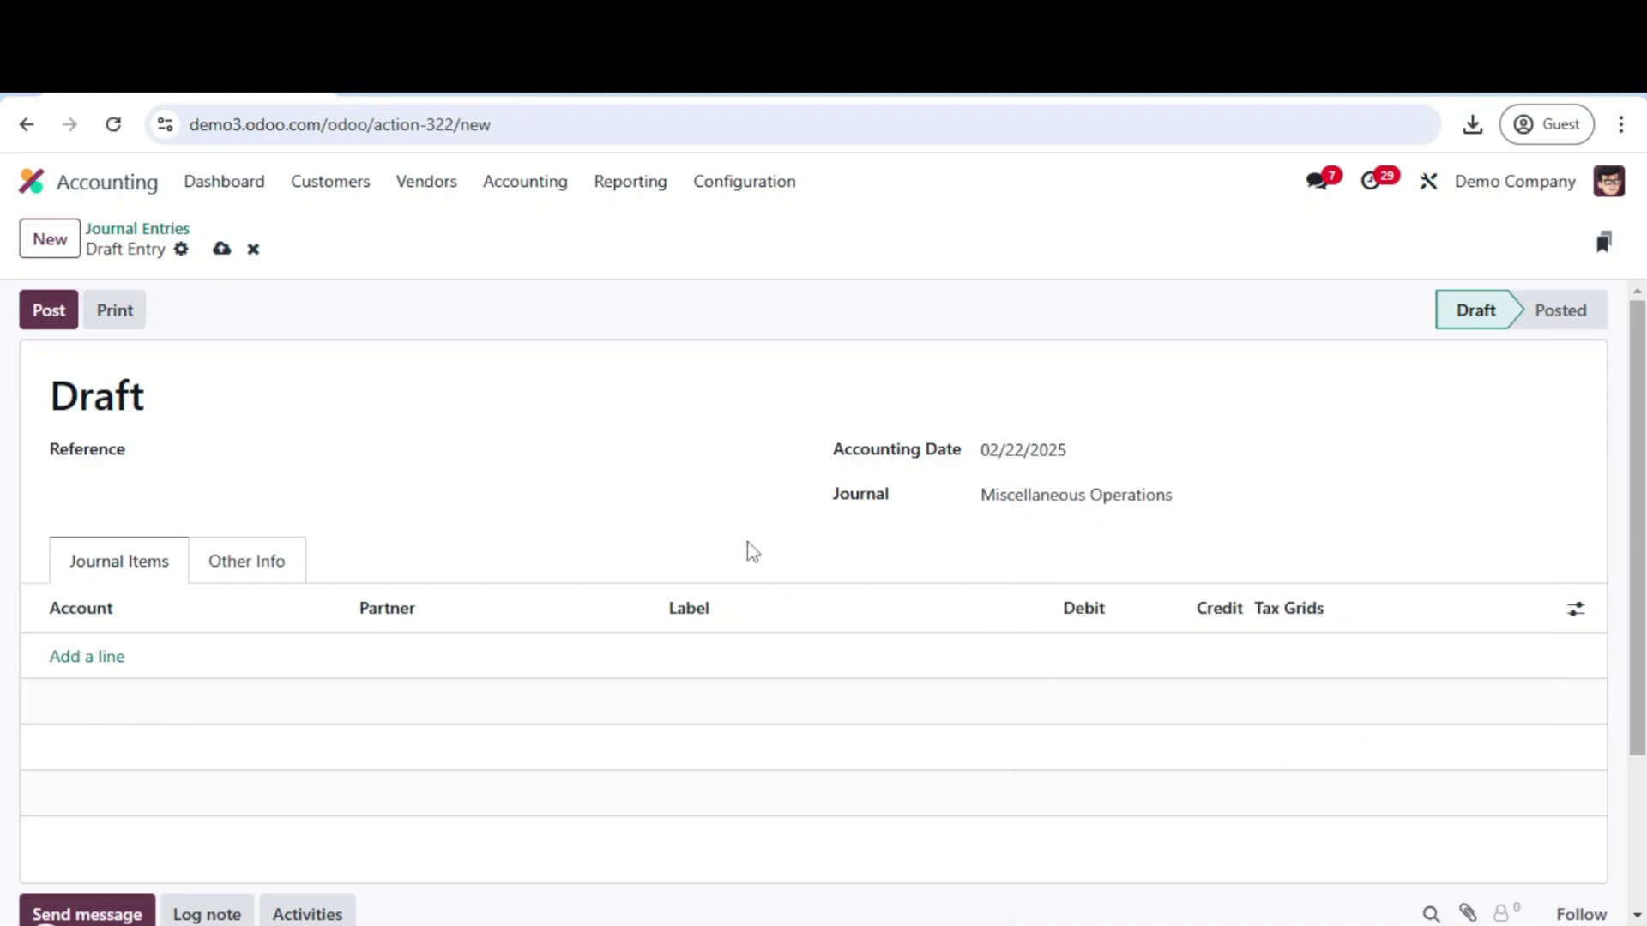
- Enter reference 1234 and add a first journal item for account 101501 Cash
{"action": "left_click", "coordinate": [305, 451]}
{"action": "type", "text": "1234"}
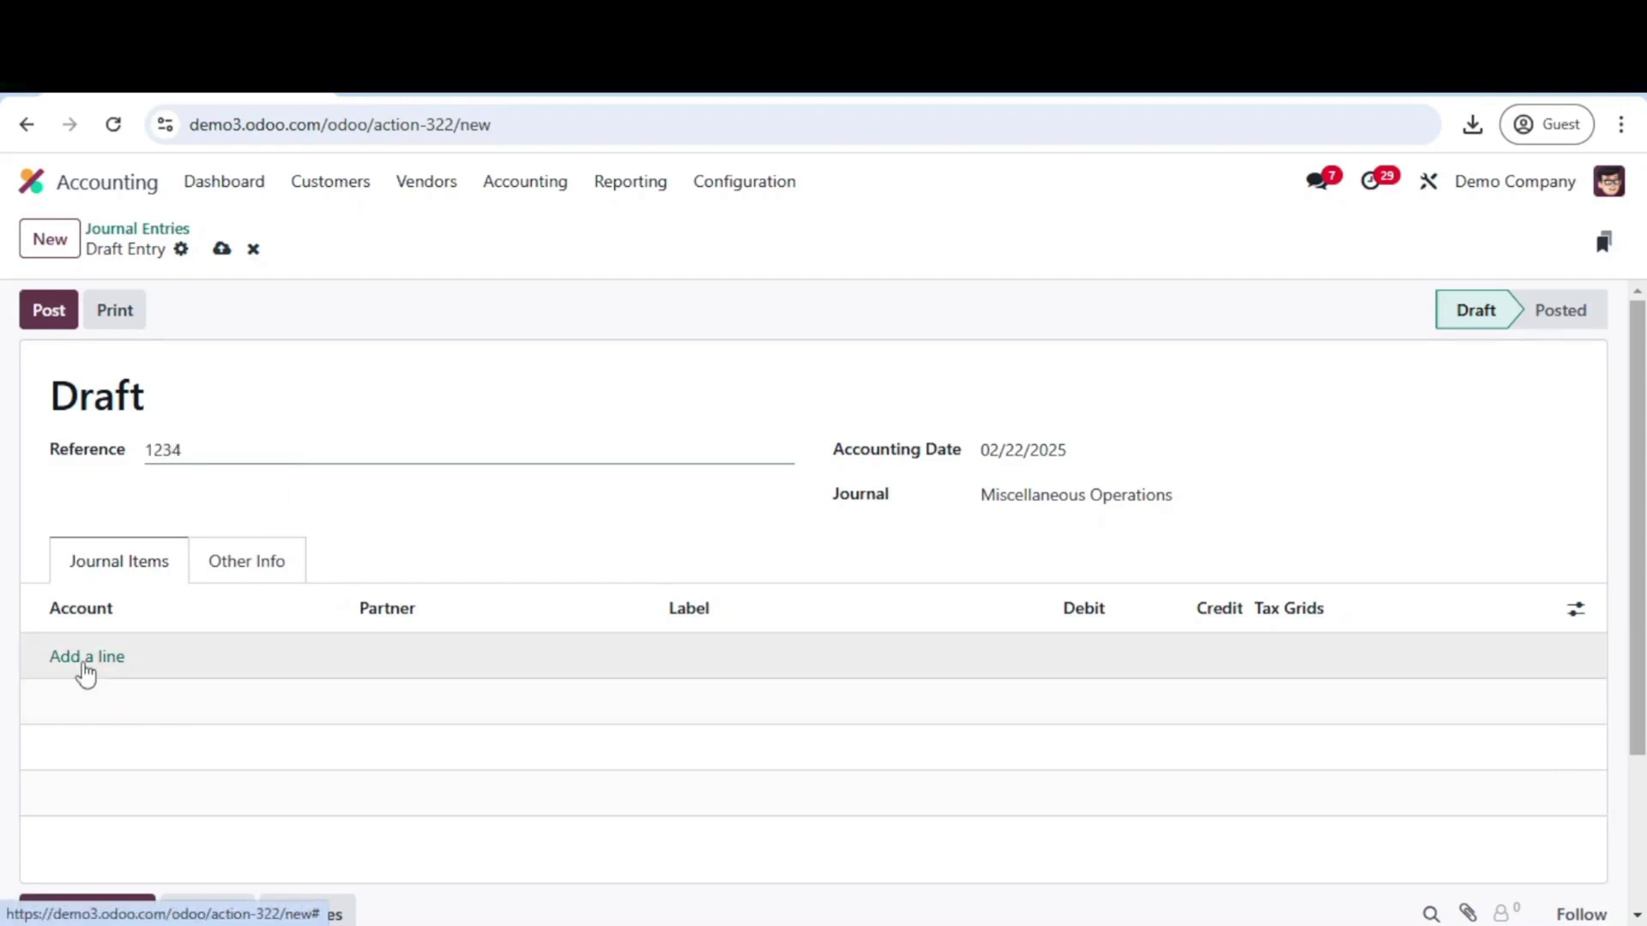
{"action": "left_click", "coordinate": [85, 672]}
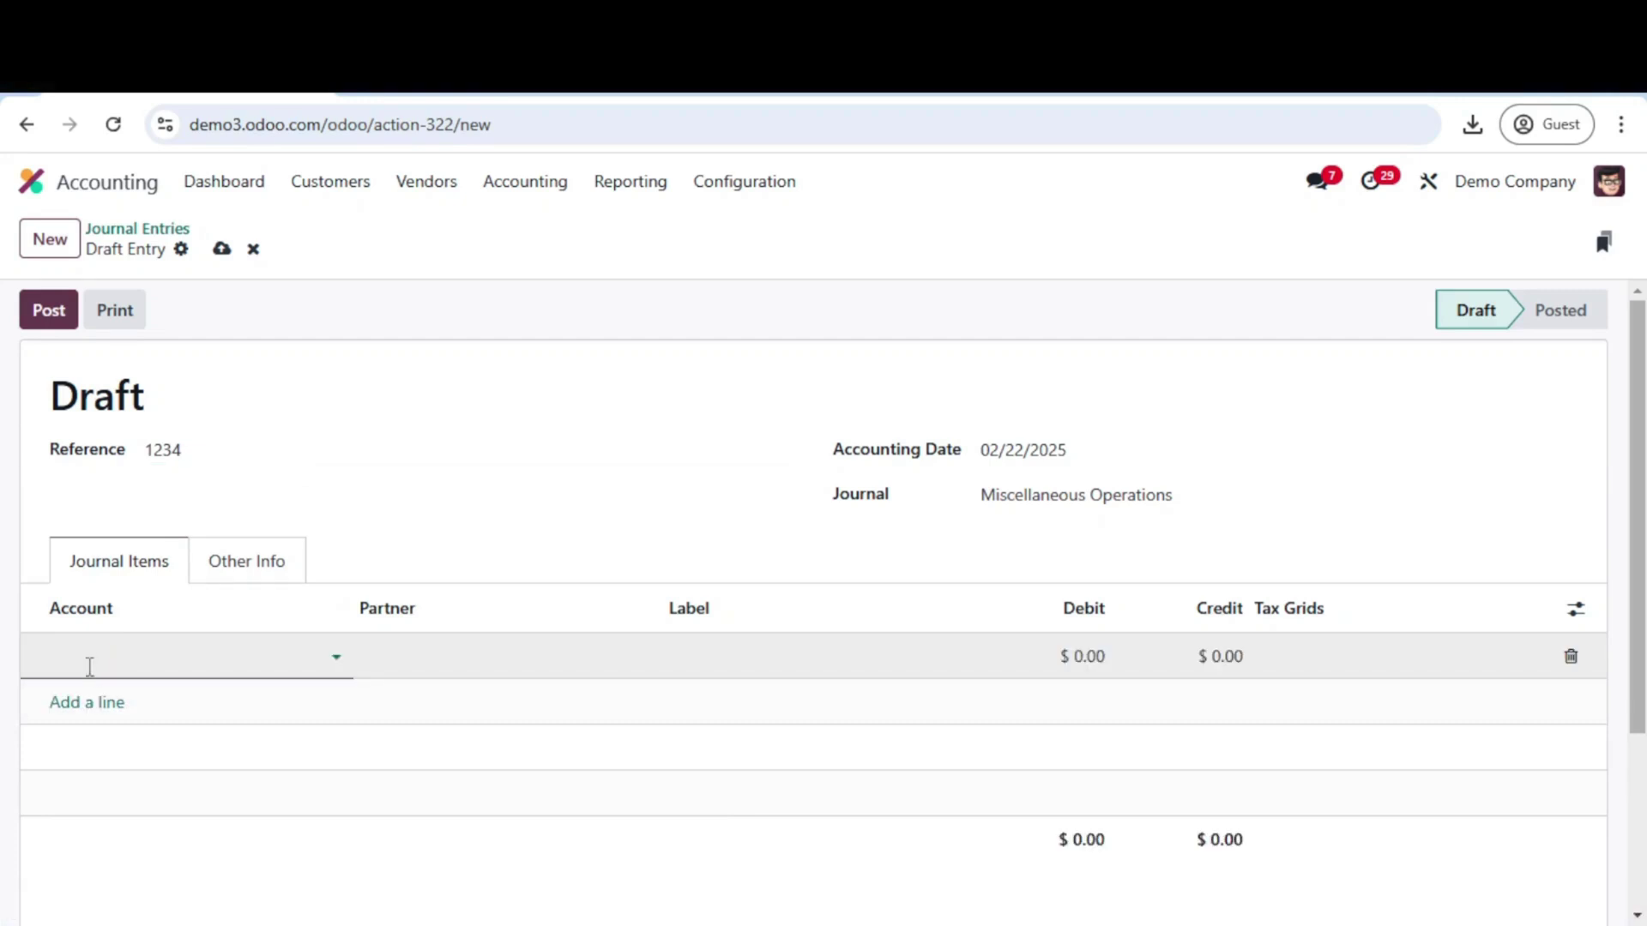
{"action": "left_click", "coordinate": [89, 667]}
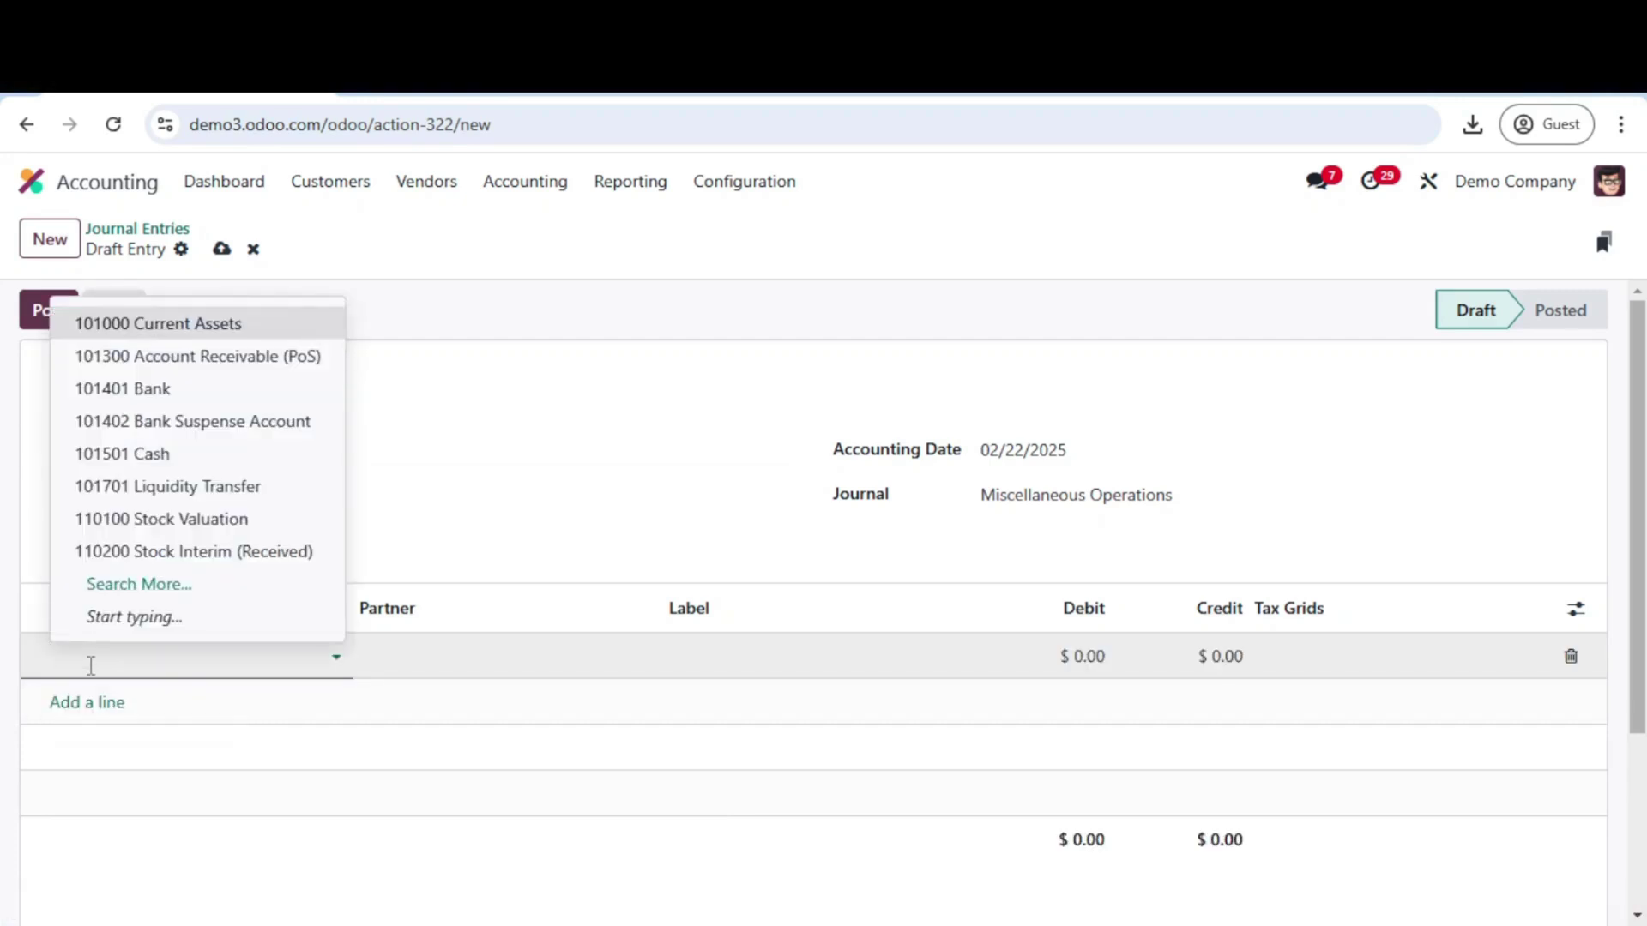
{"action": "left_click", "coordinate": [146, 453]}
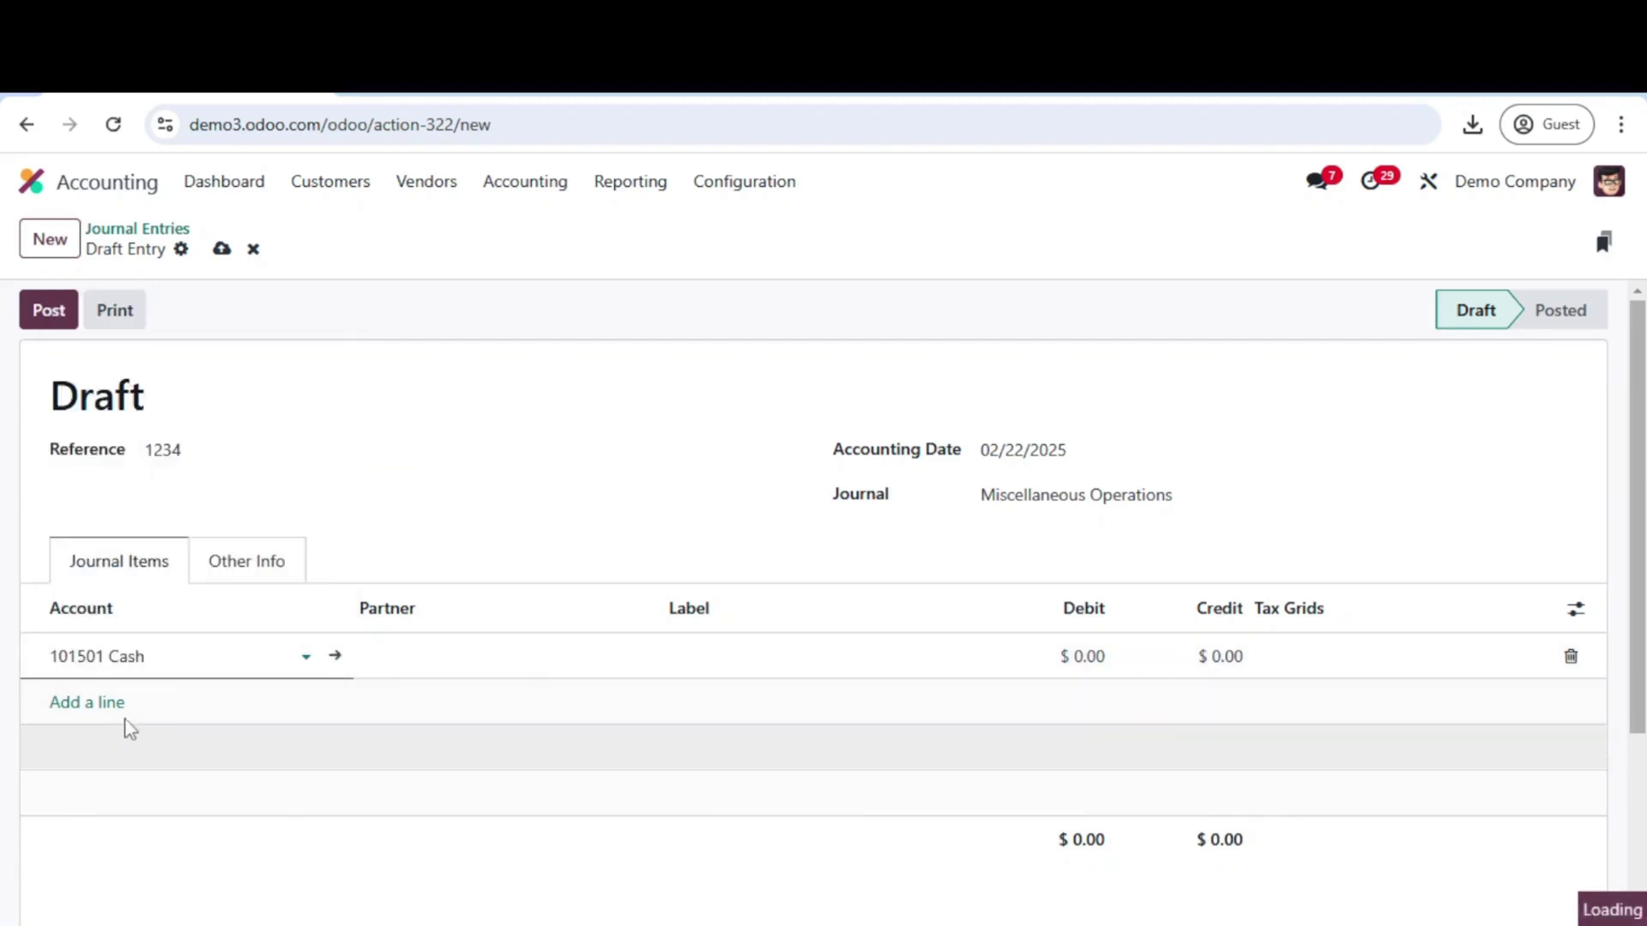
- Add a second journal item for account 121000 Account Receivable
{"action": "left_click", "coordinate": [115, 723]}
{"action": "type", "text": "acc"}
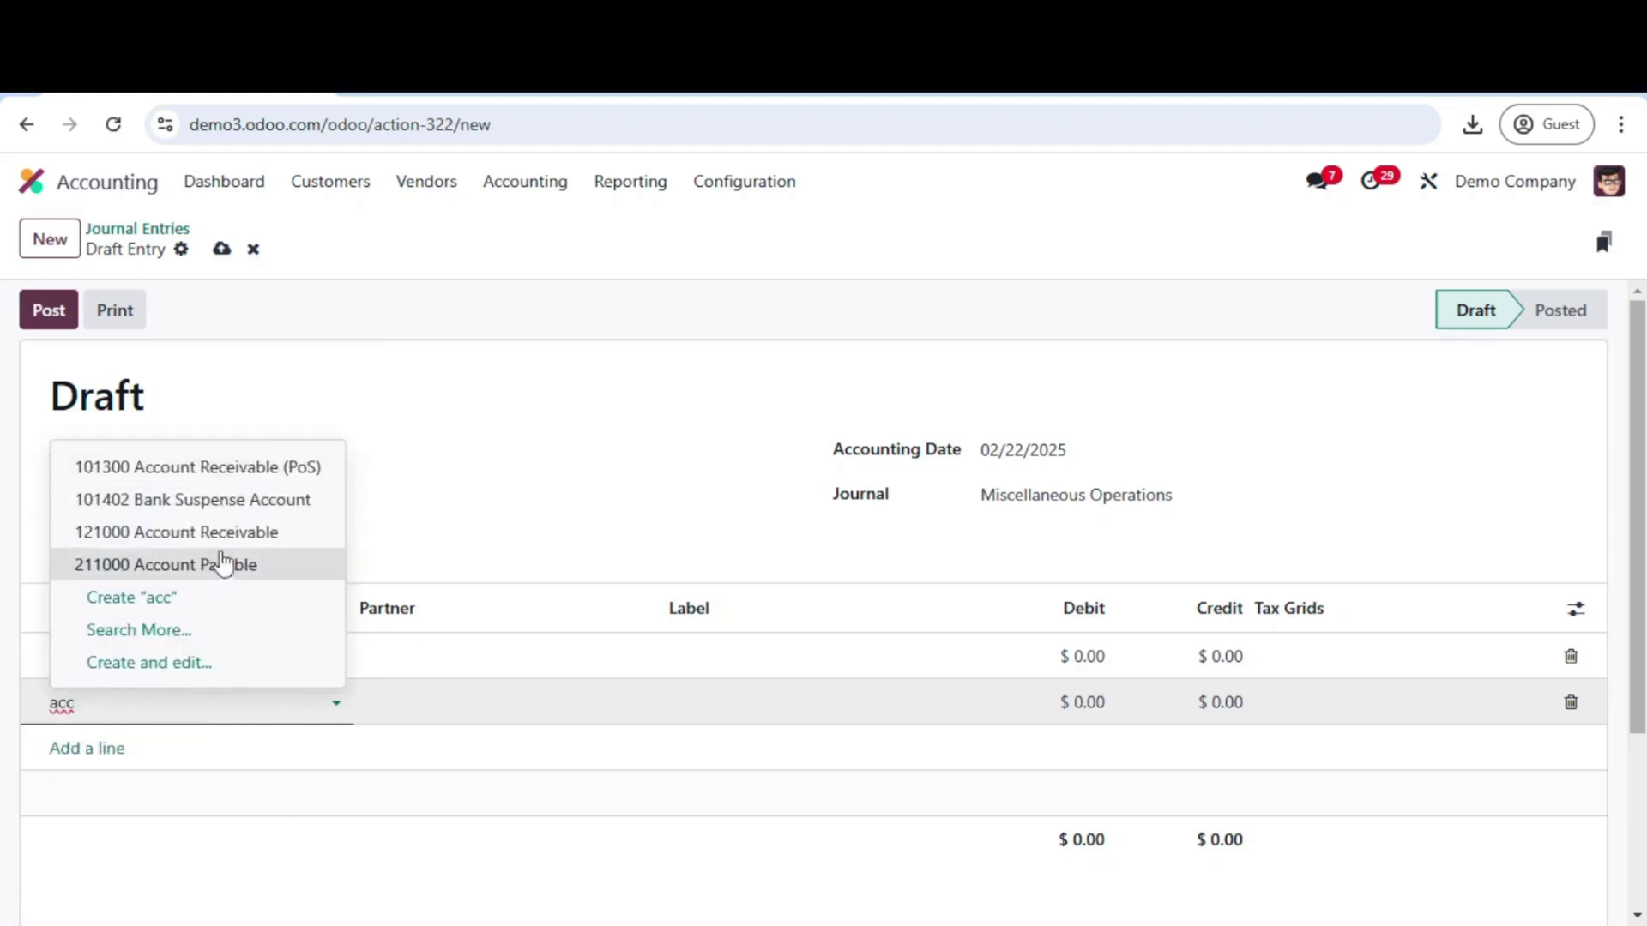
{"action": "key", "text": "BackSpace"}
{"action": "key", "text": "BackSpace"}
{"action": "key", "text": "BackSpace"}
{"action": "type", "text": "121000 Account Receivable"}
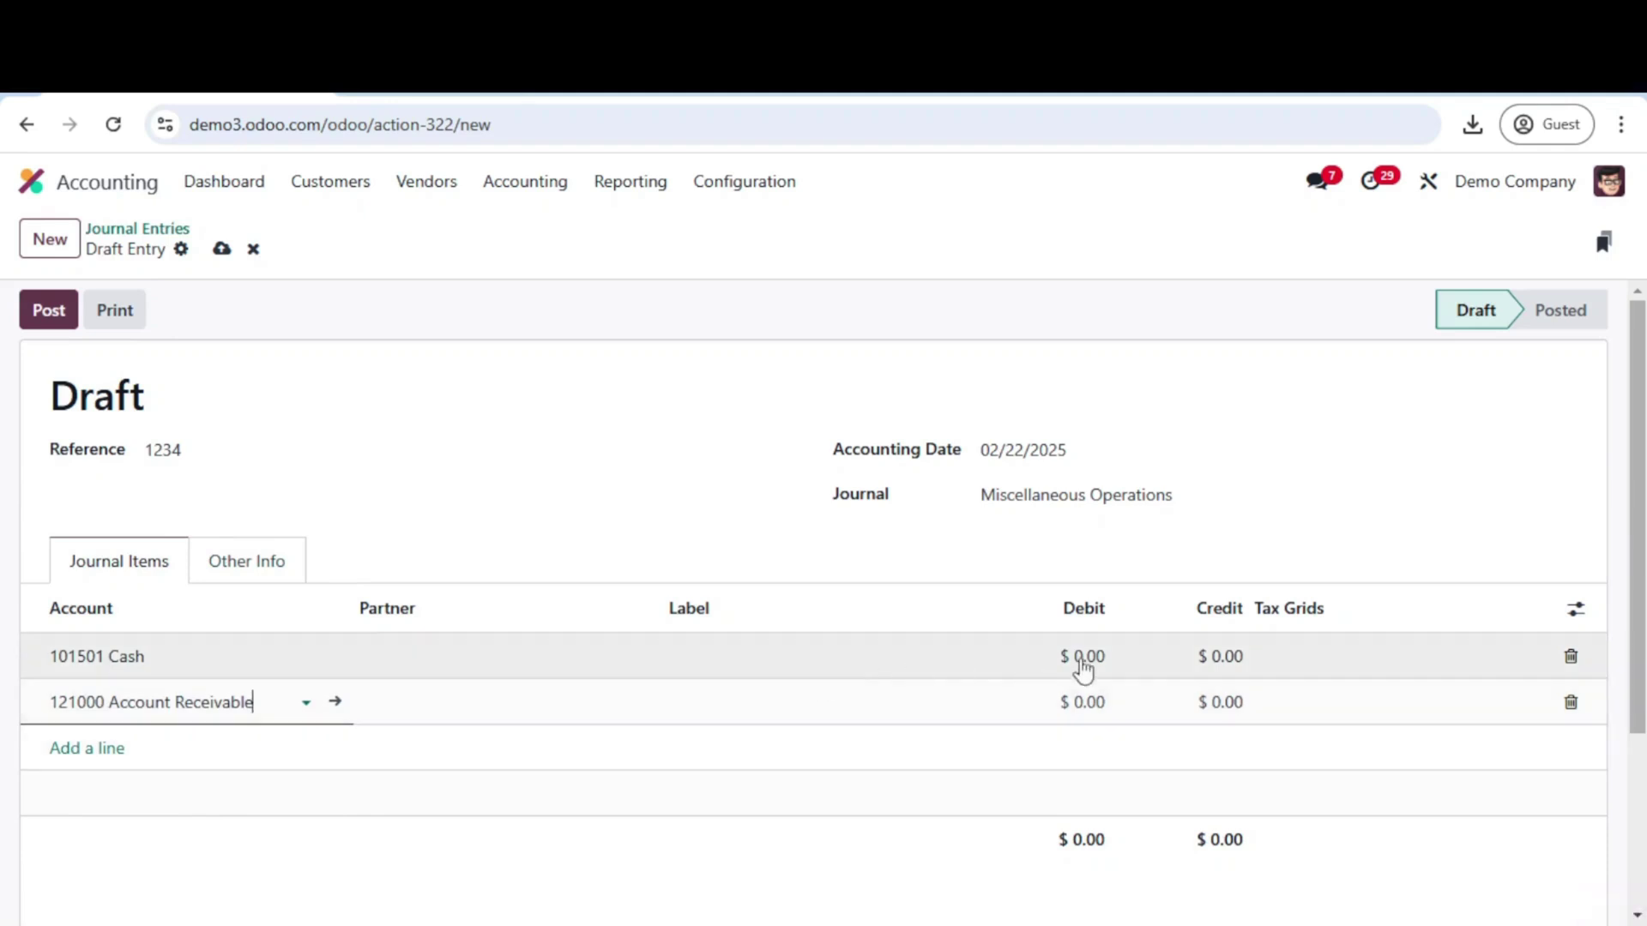
- Debit Cash 100, credit Account Receivable 100, and label that line 'invoice 1234'
{"action": "left_click", "coordinate": [1101, 669]}
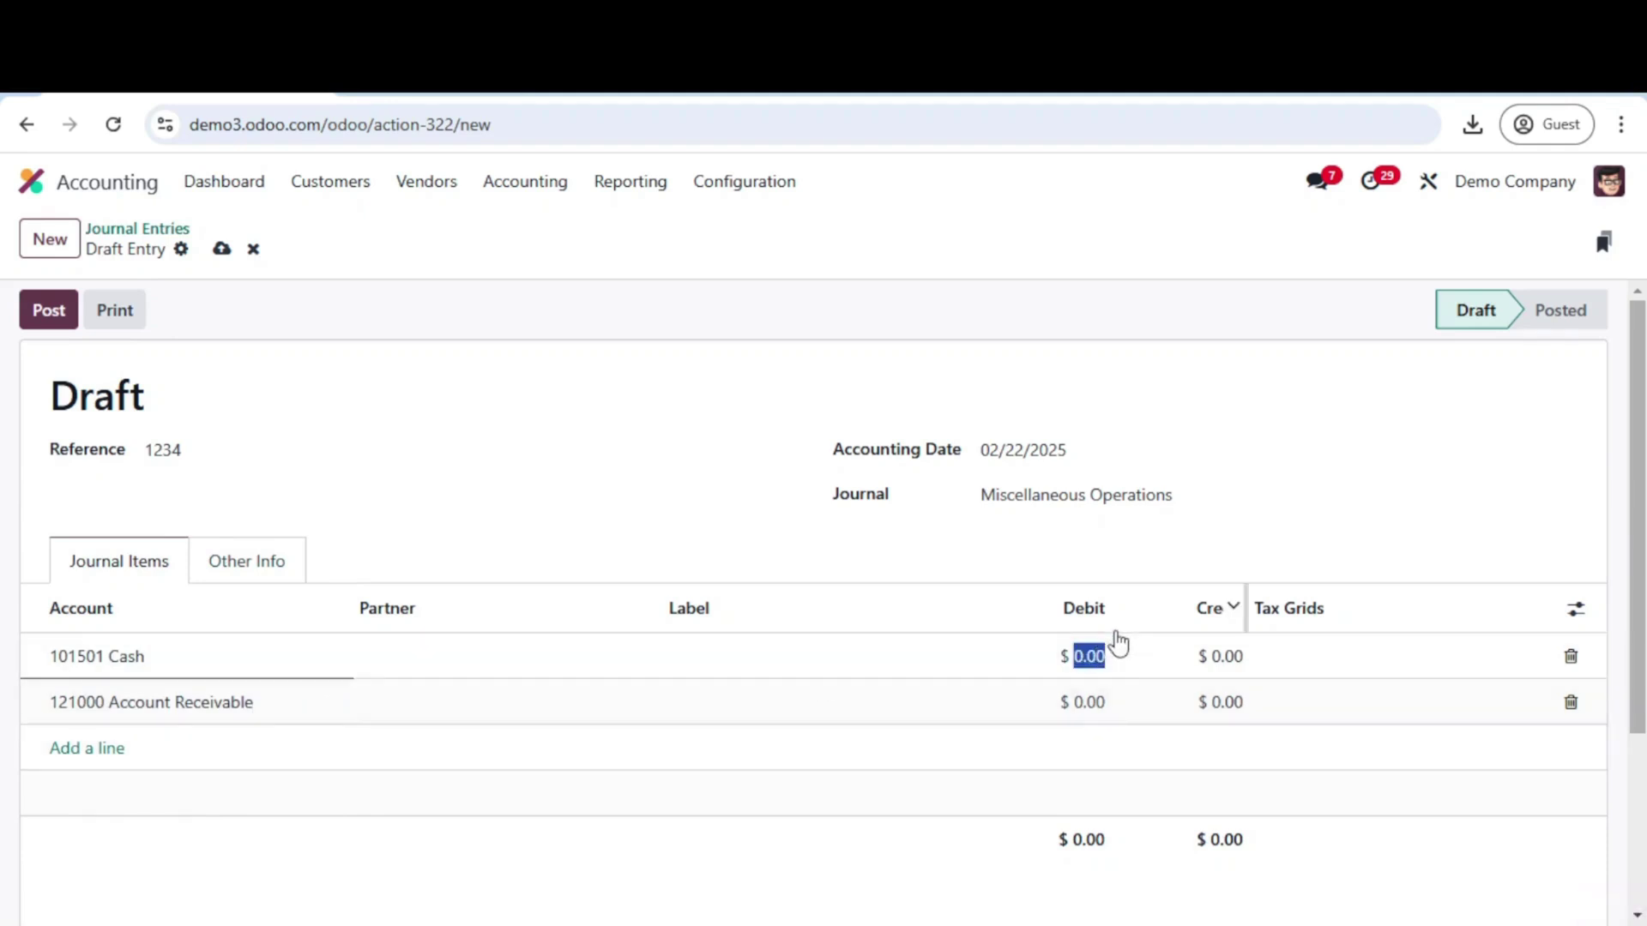
{"action": "type", "text": "100"}
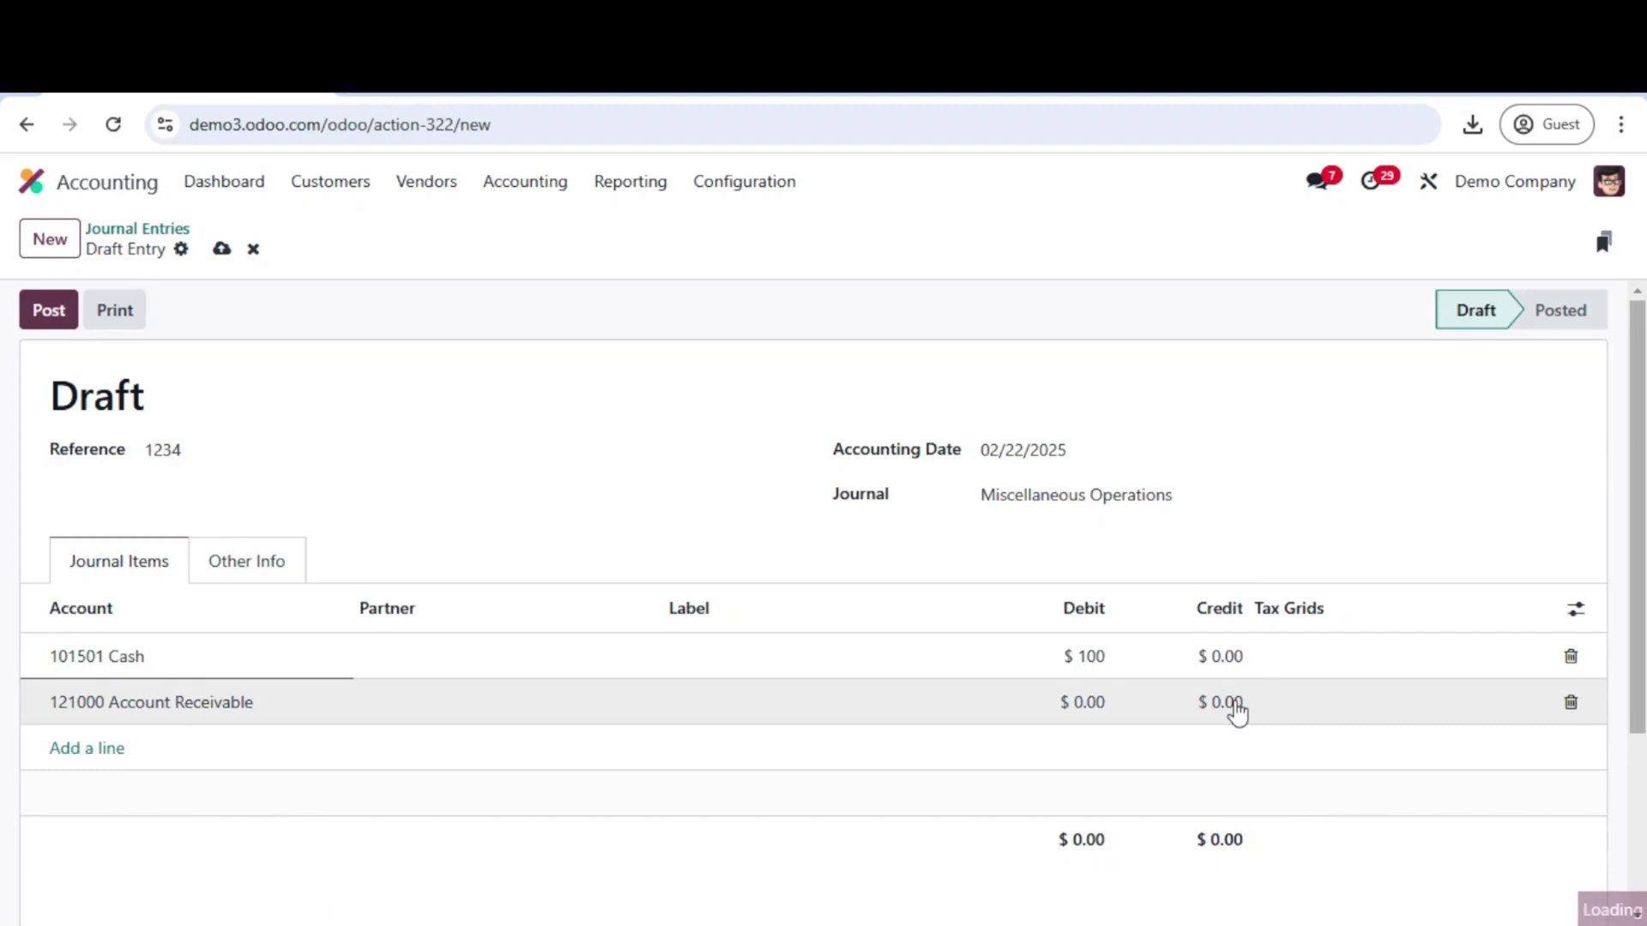
{"action": "key", "text": "shift+Tab"}
{"action": "key", "text": "shift+Tab"}
{"action": "key", "text": "shift+Tab"}
{"action": "left_click", "coordinate": [1228, 702]}
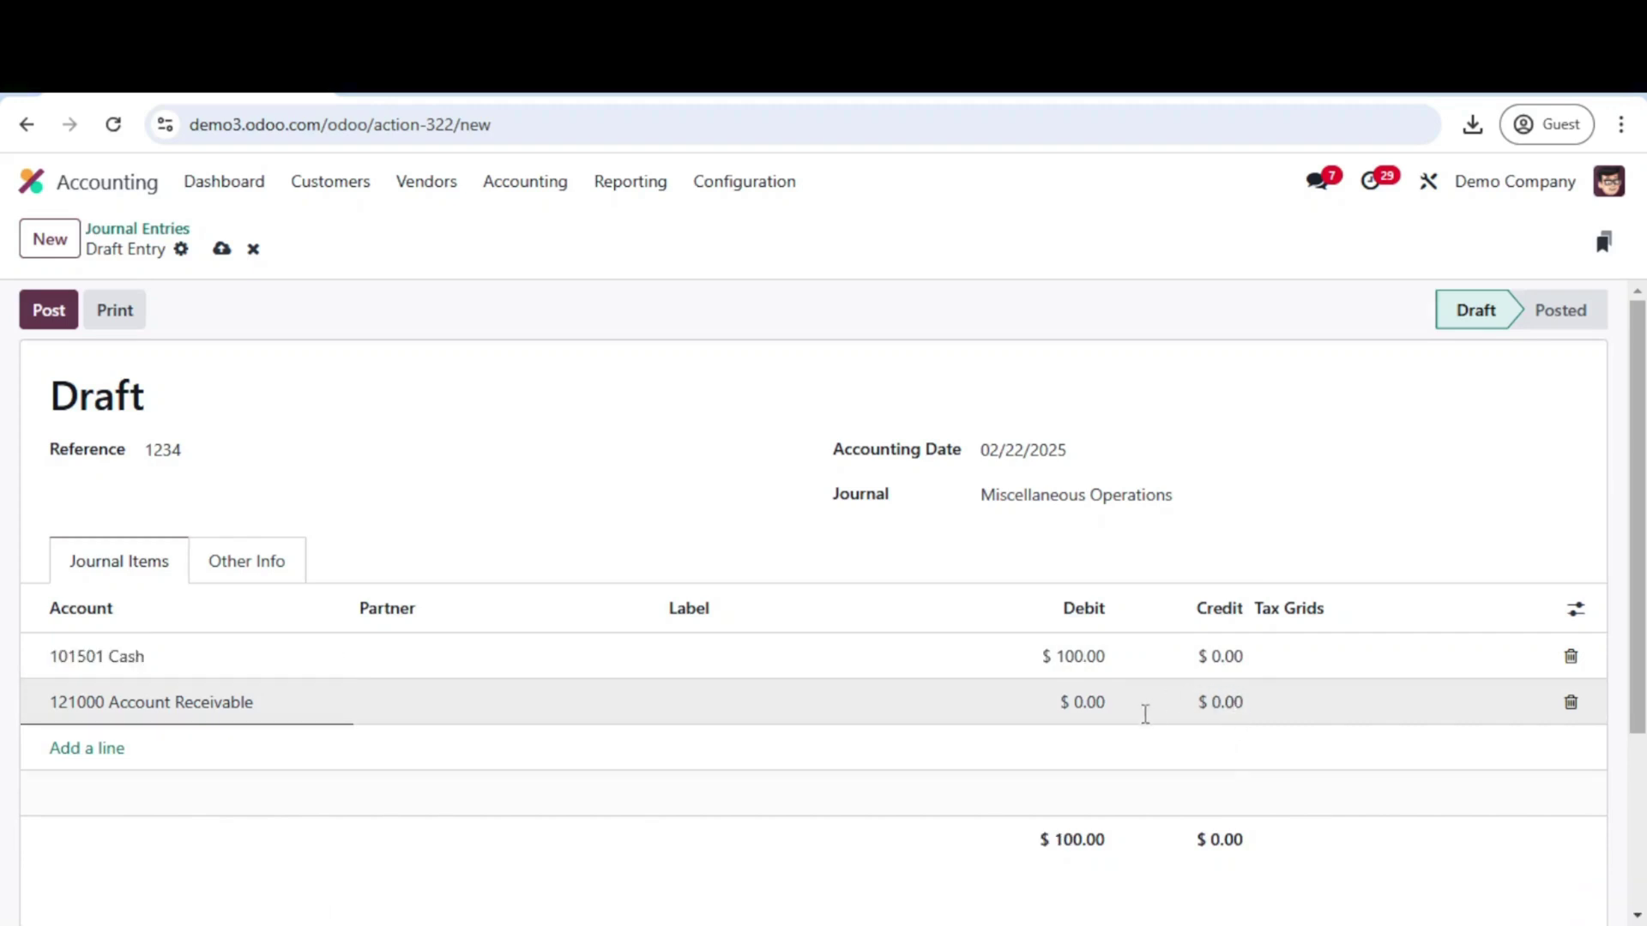
{"action": "left_click", "coordinate": [1222, 712]}
{"action": "type", "text": "100"}
{"action": "left_click", "coordinate": [836, 860]}
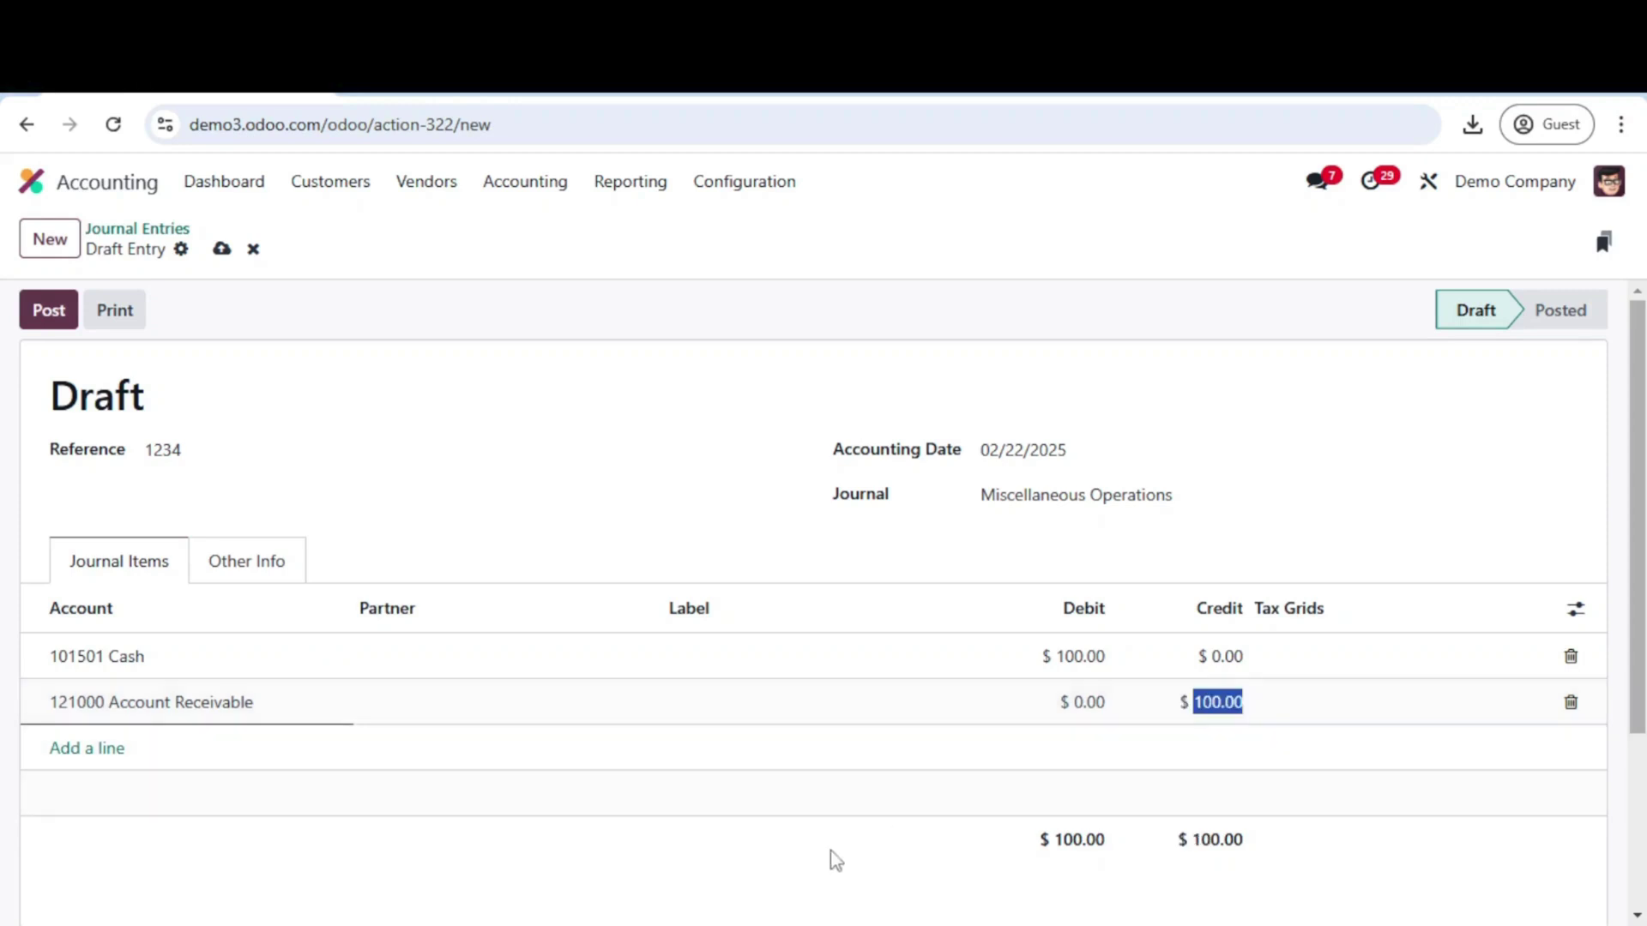
{"action": "left_click", "coordinate": [733, 708]}
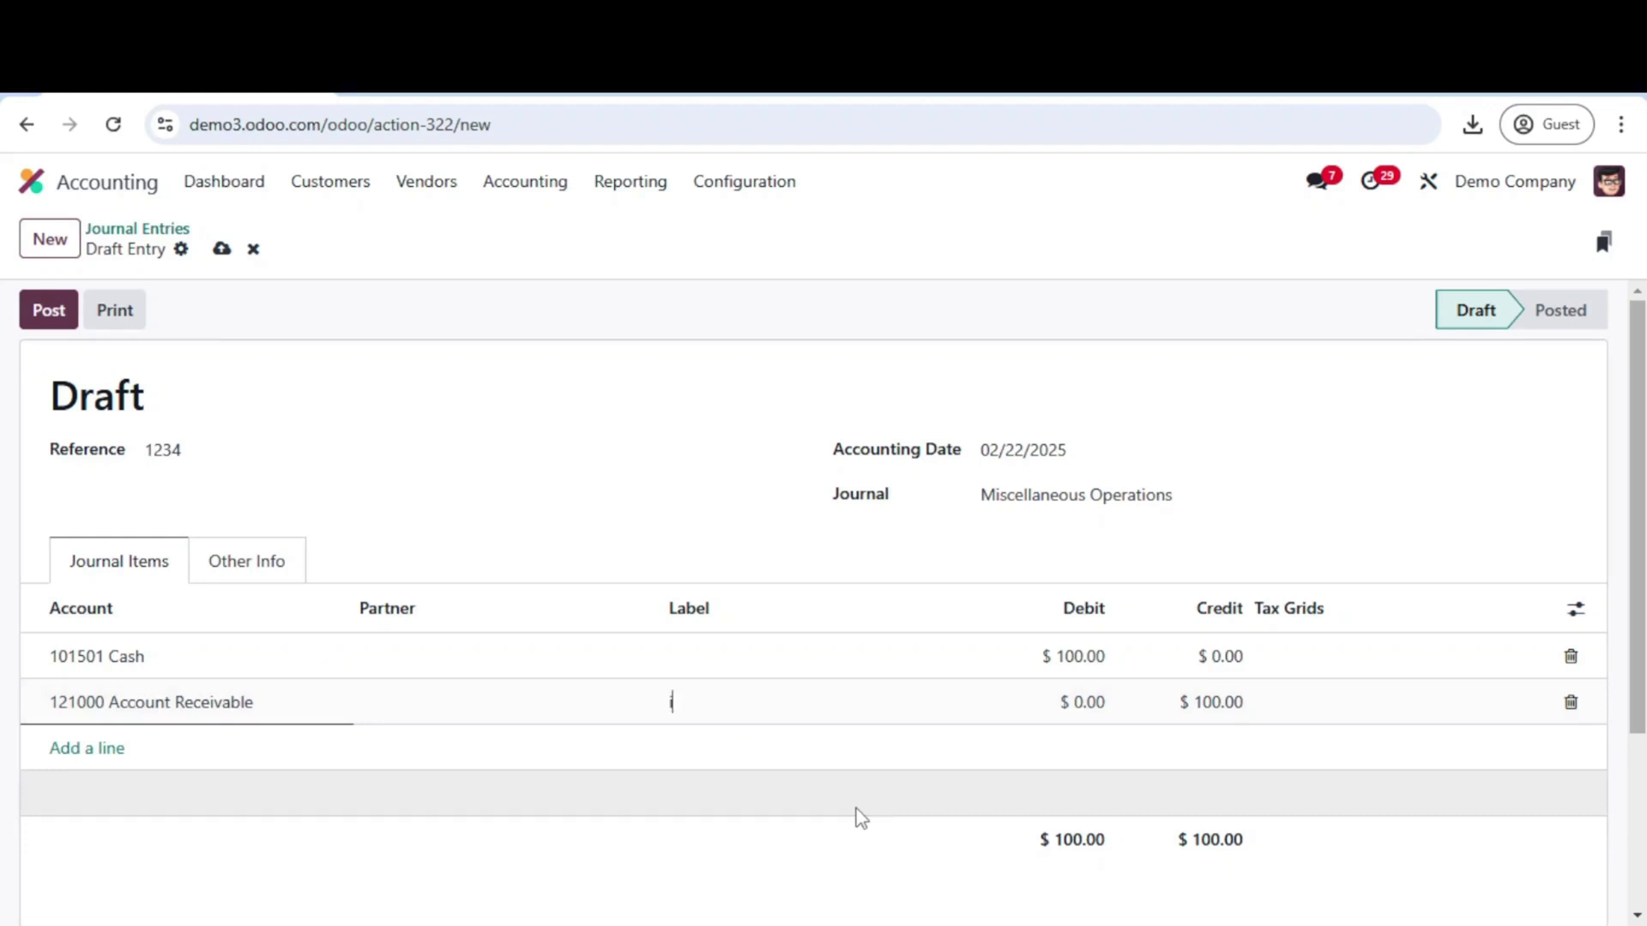
{"action": "type", "text": "invoice 1234"}
- Save and post the entry as MISC/2025/02/0003, then return to Journal Entries
{"action": "left_click", "coordinate": [607, 503]}
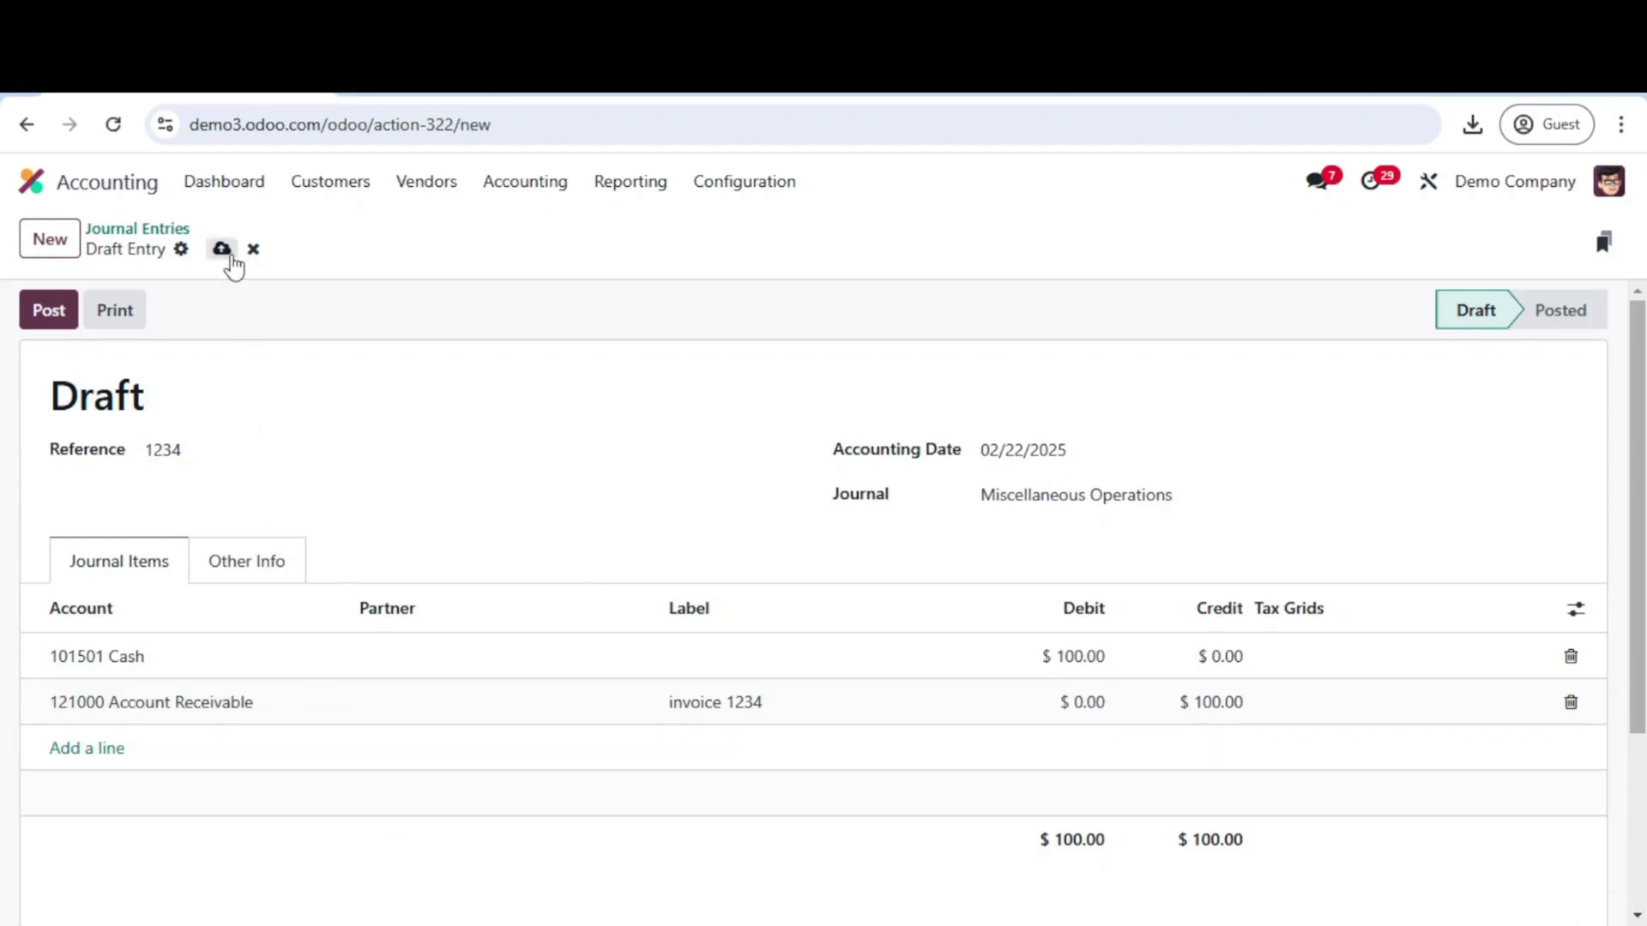
{"action": "left_click", "coordinate": [223, 251]}
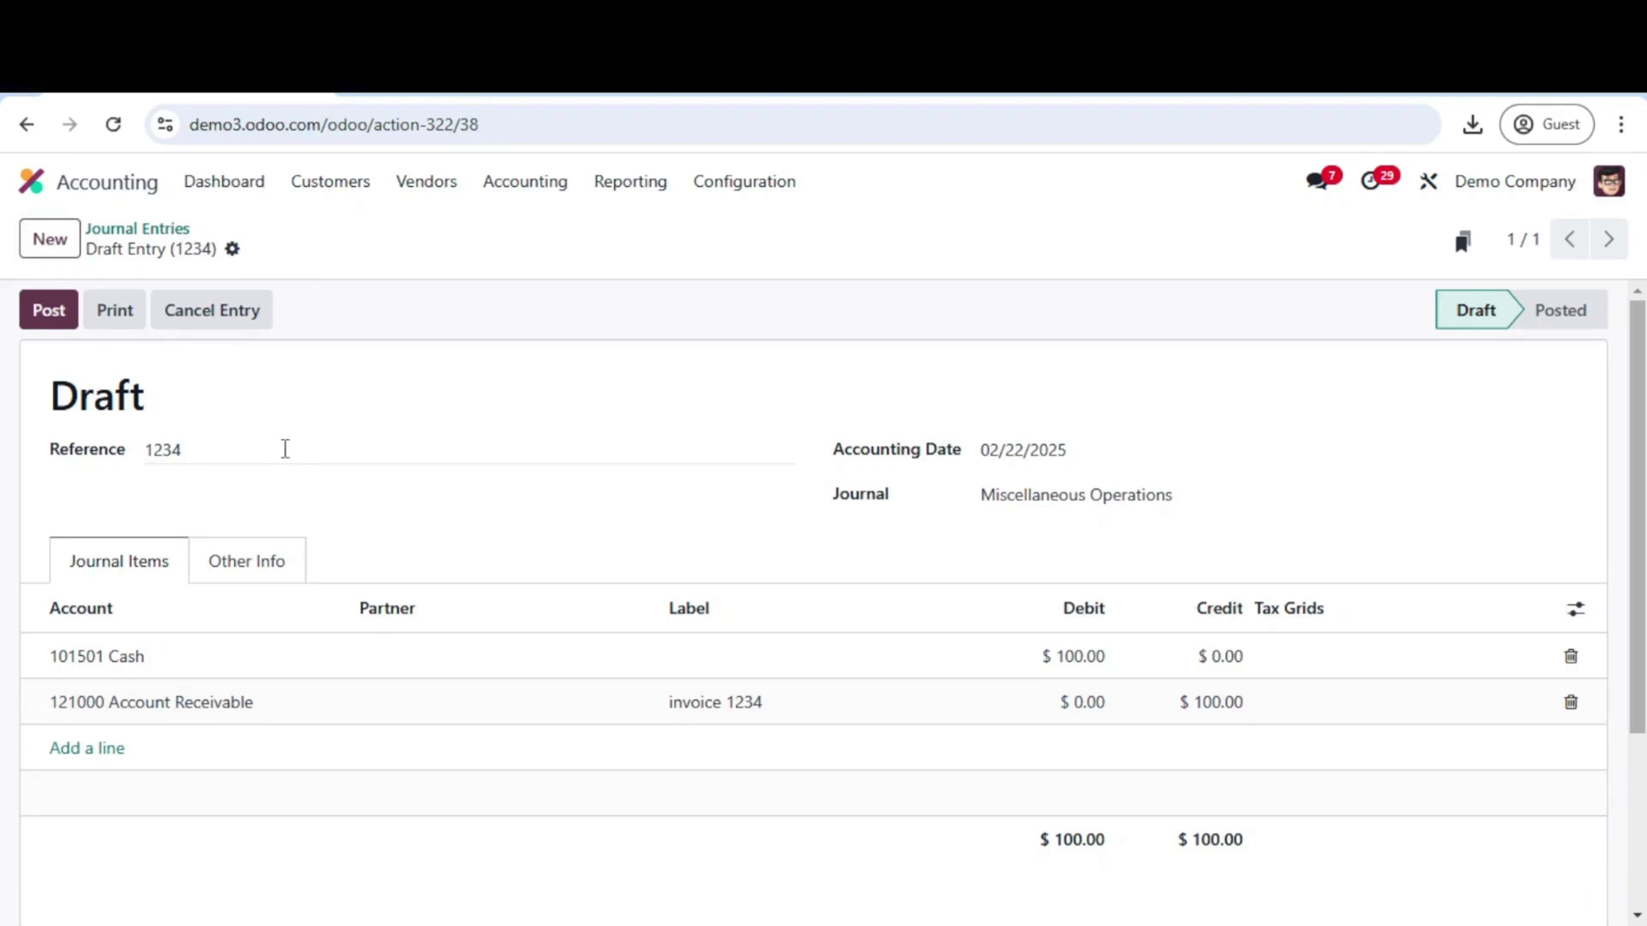
{"action": "left_click", "coordinate": [59, 324]}
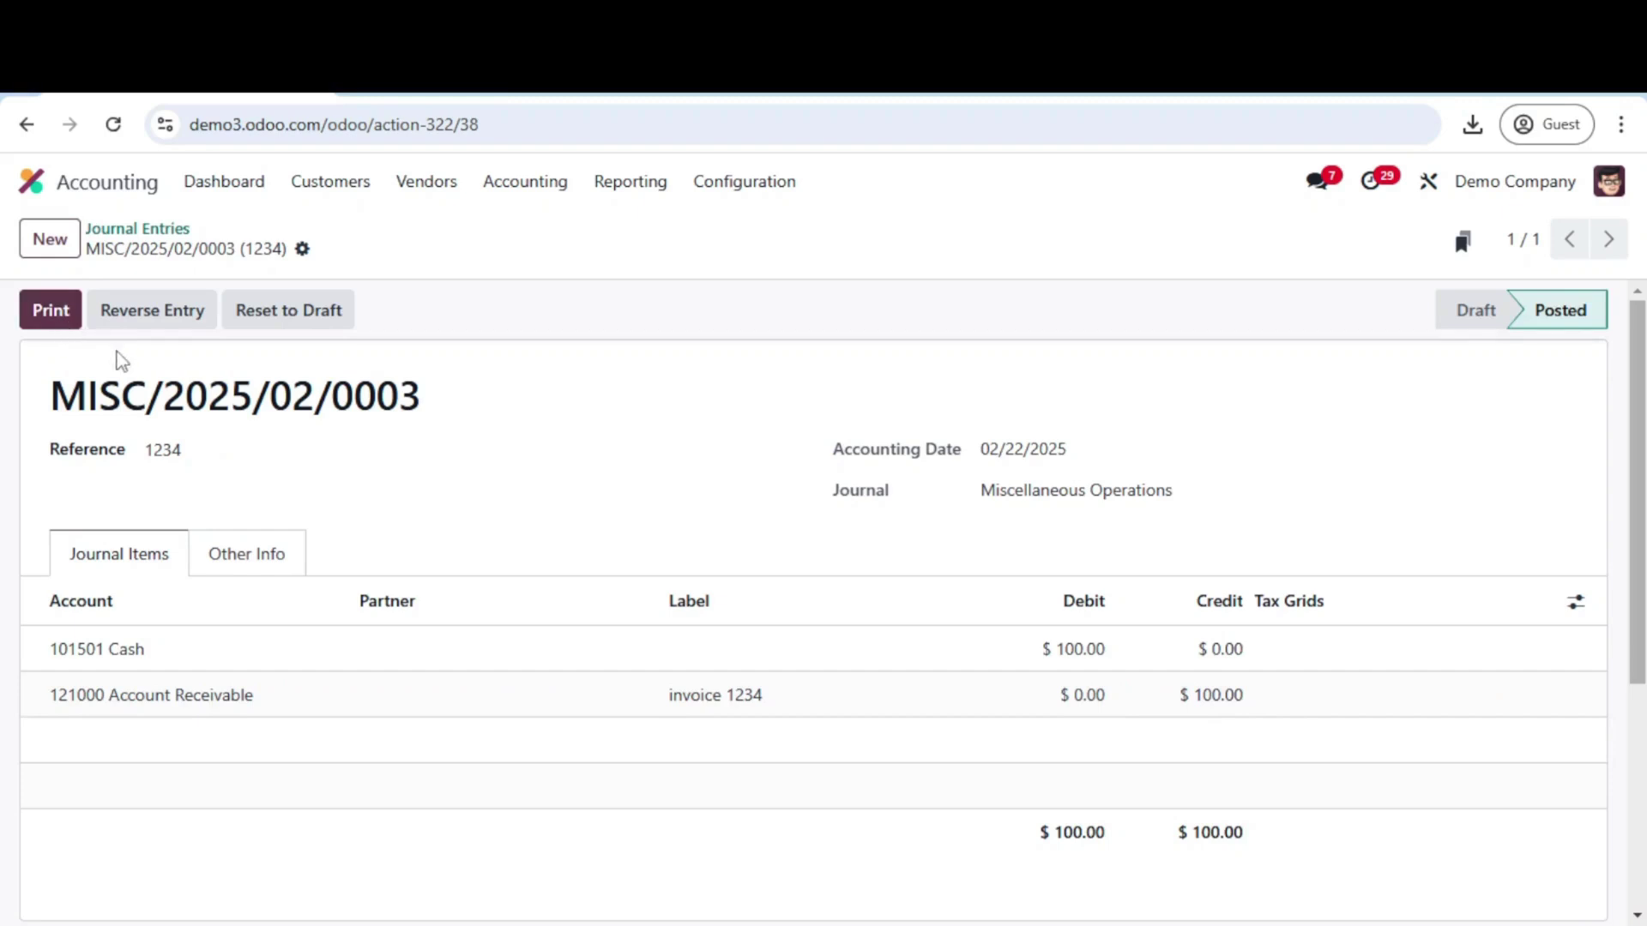
{"action": "left_click", "coordinate": [137, 228]}
{"action": "left_click", "coordinate": [525, 181]}
- Remove the Posted filter and open the $8,000 draft Fixed Asset entry
{"action": "left_click", "coordinate": [526, 227]}
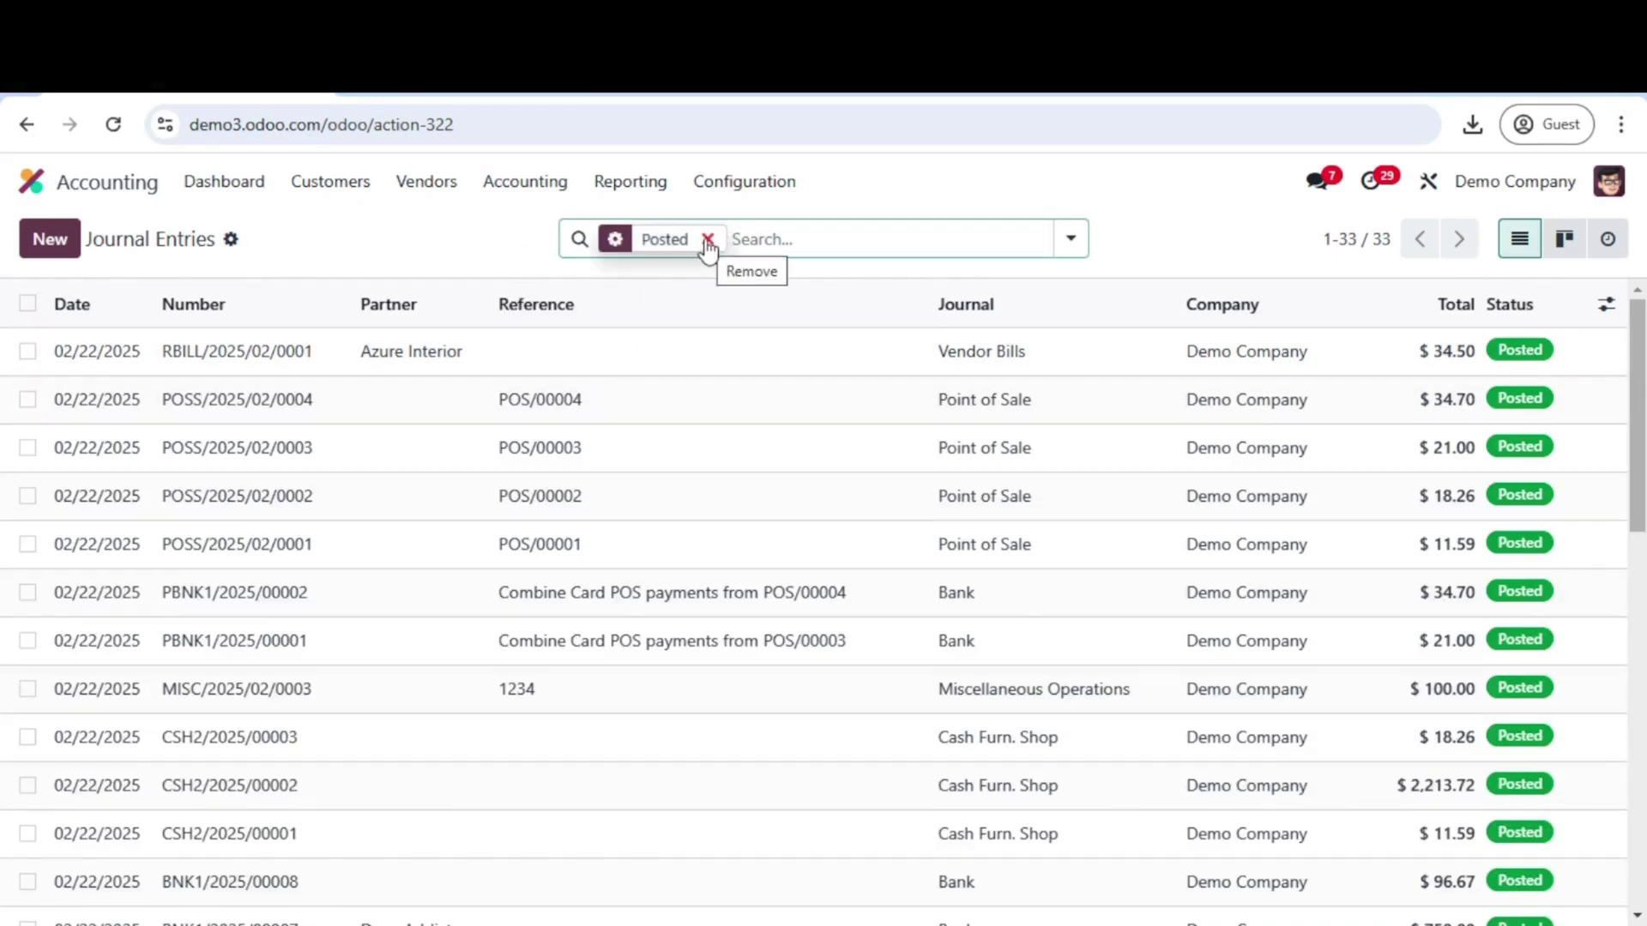
{"action": "left_click", "coordinate": [708, 240]}
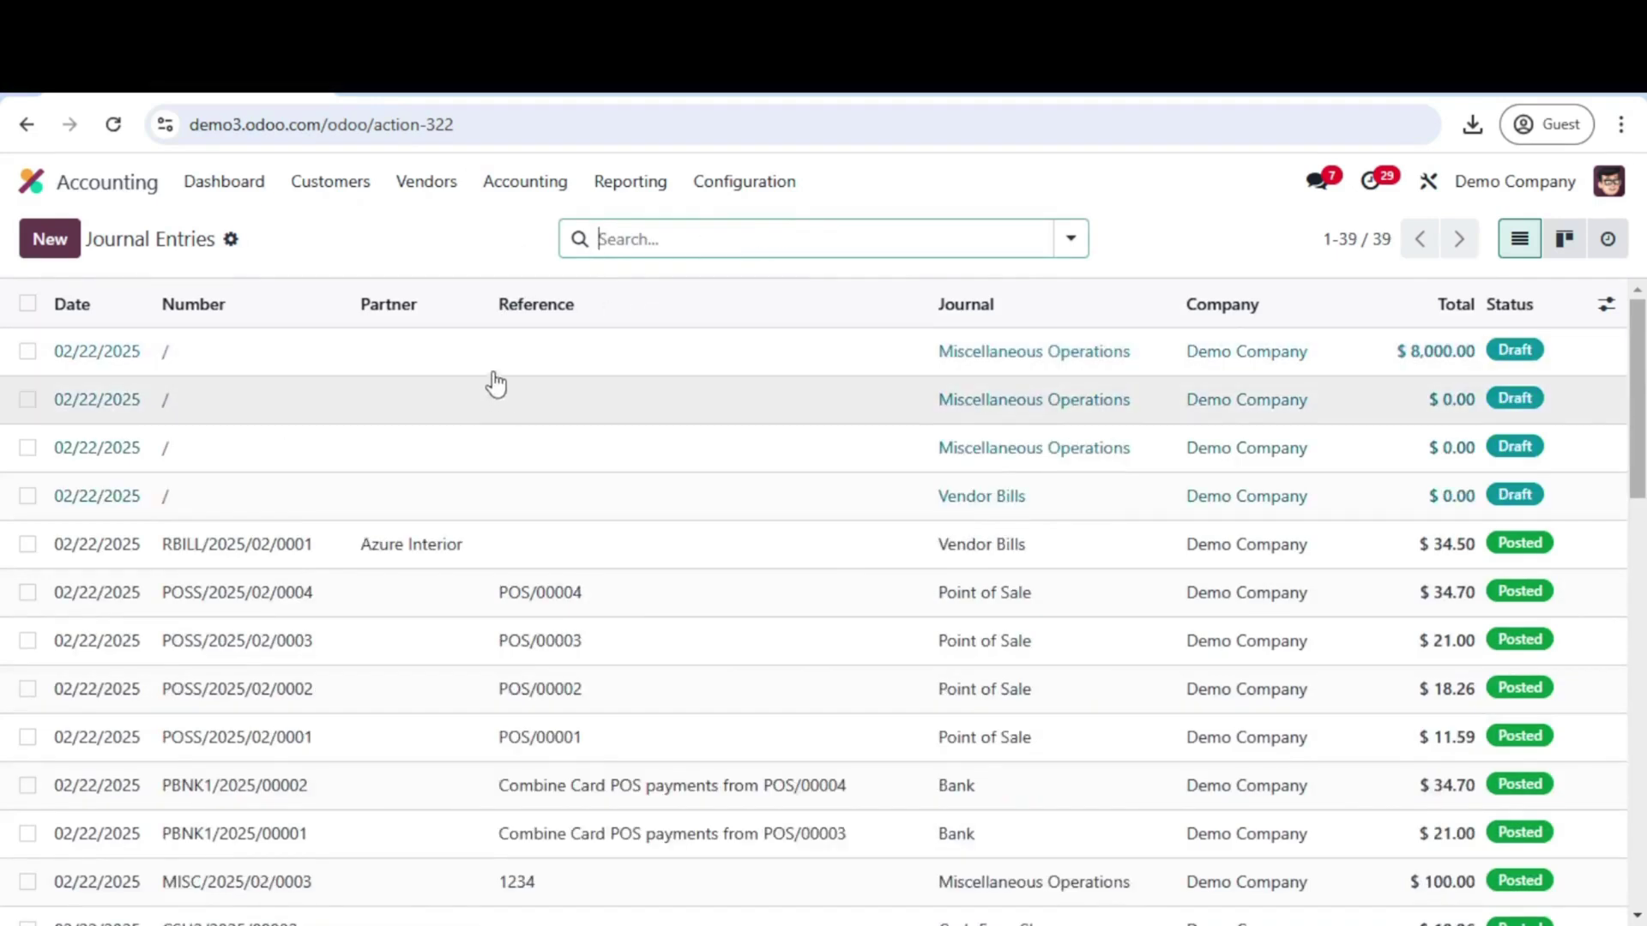
{"action": "left_click", "coordinate": [497, 364]}
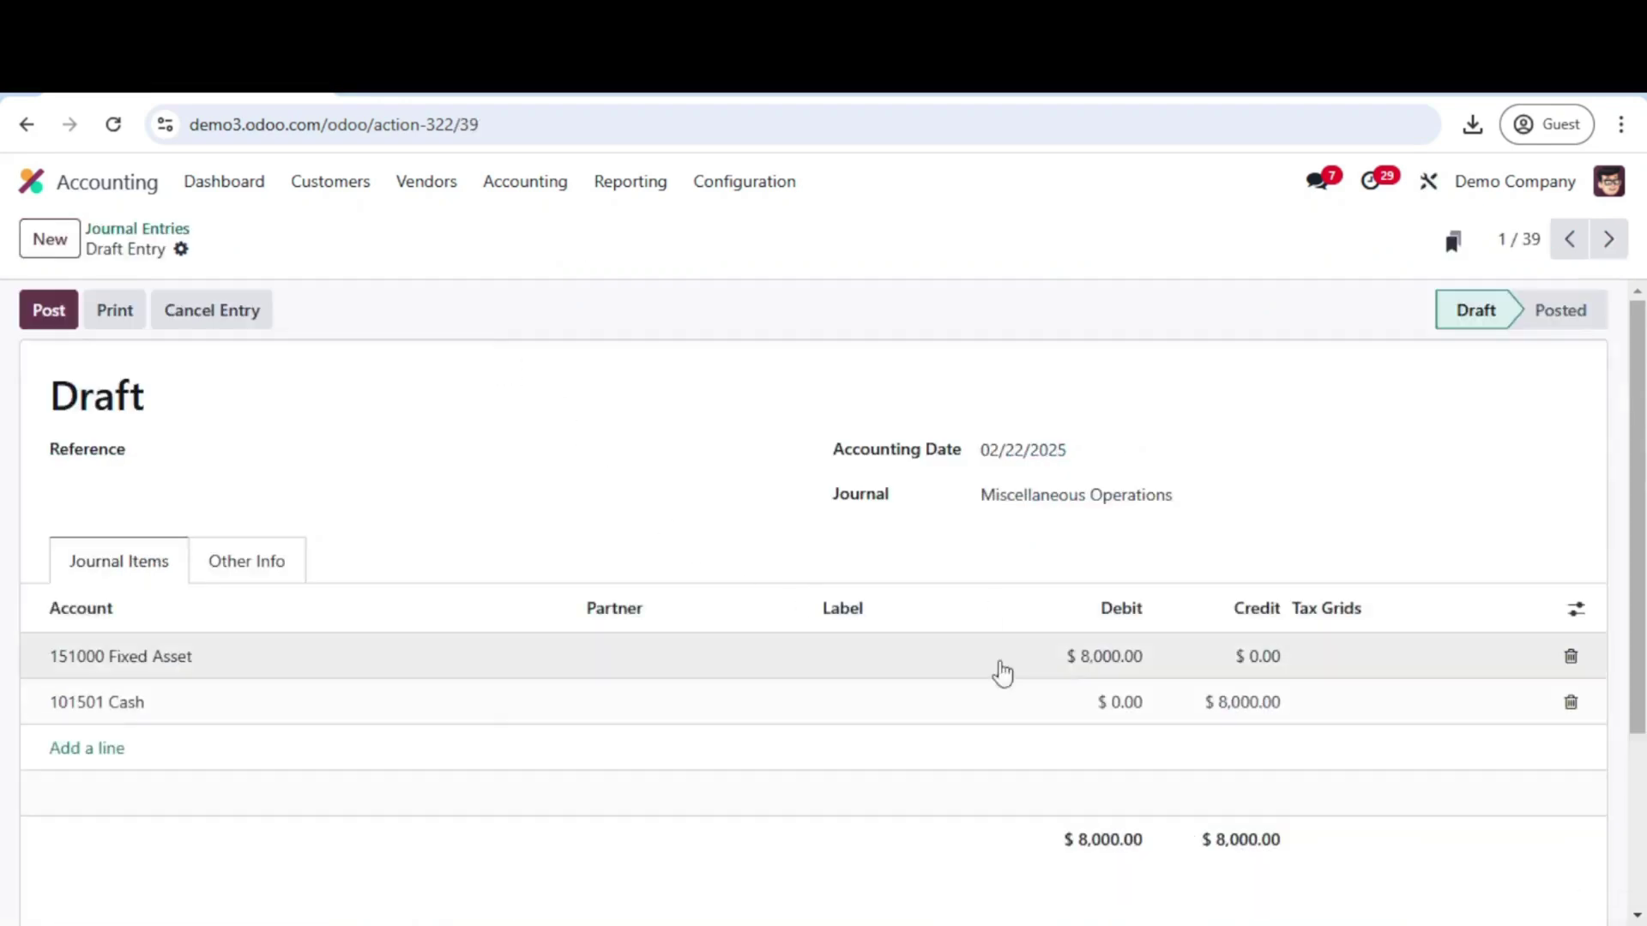
- Change the Fixed Asset debit and Cash credit to 700 and save the draft
{"action": "left_click", "coordinate": [1108, 657]}
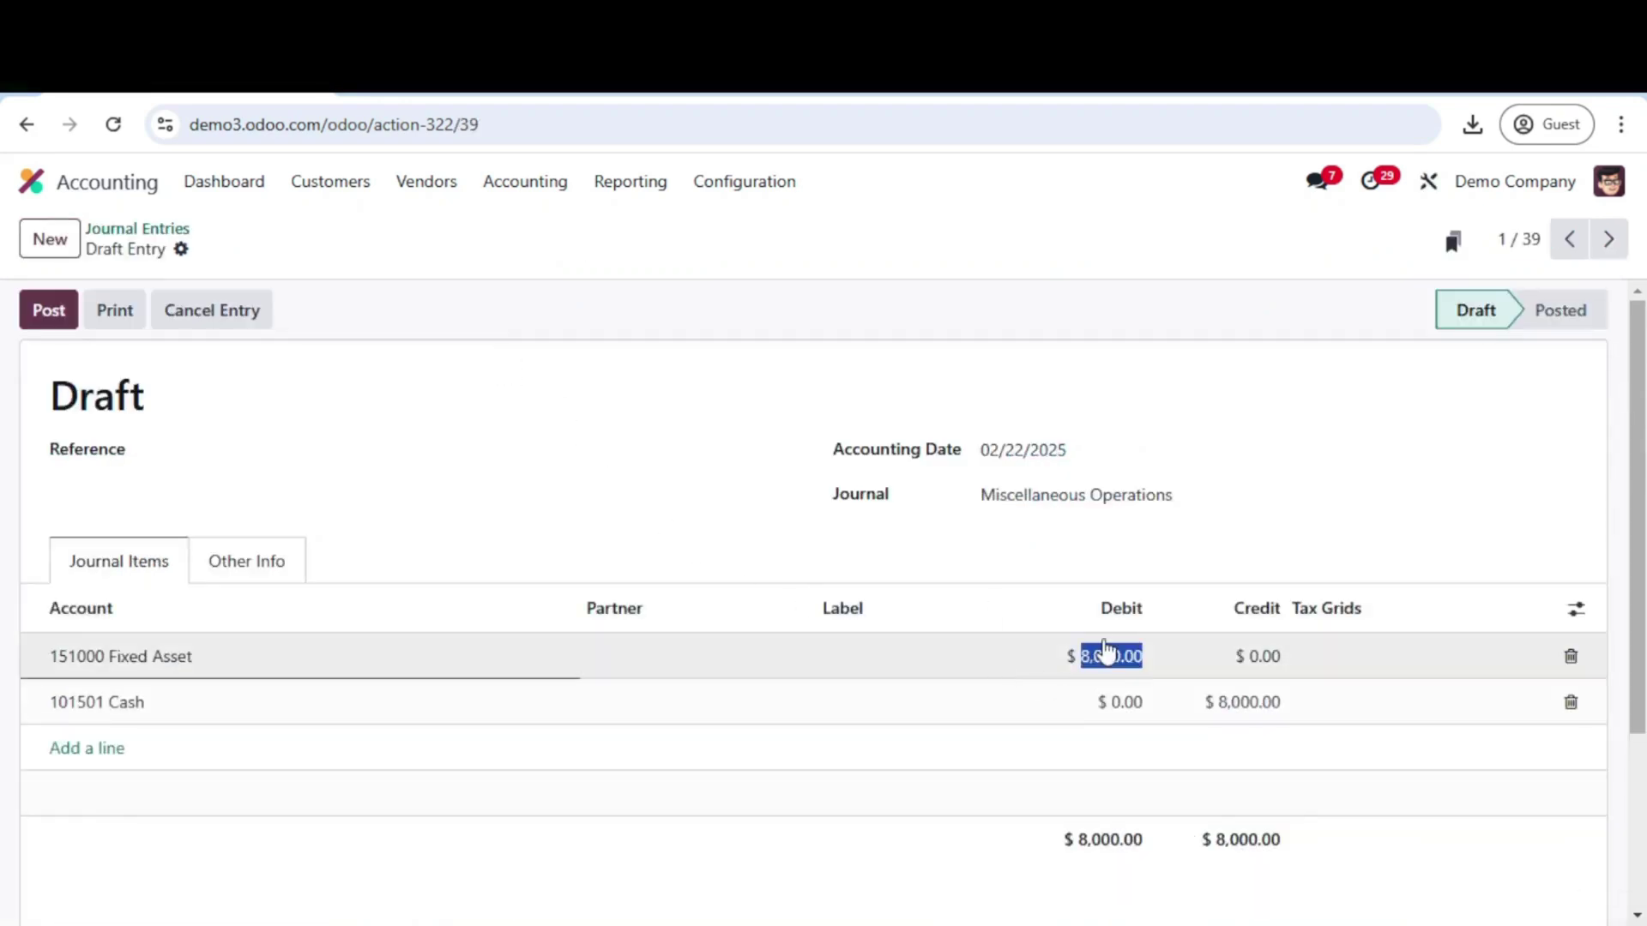
{"action": "type", "text": "700"}
{"action": "key", "text": "Tab"}
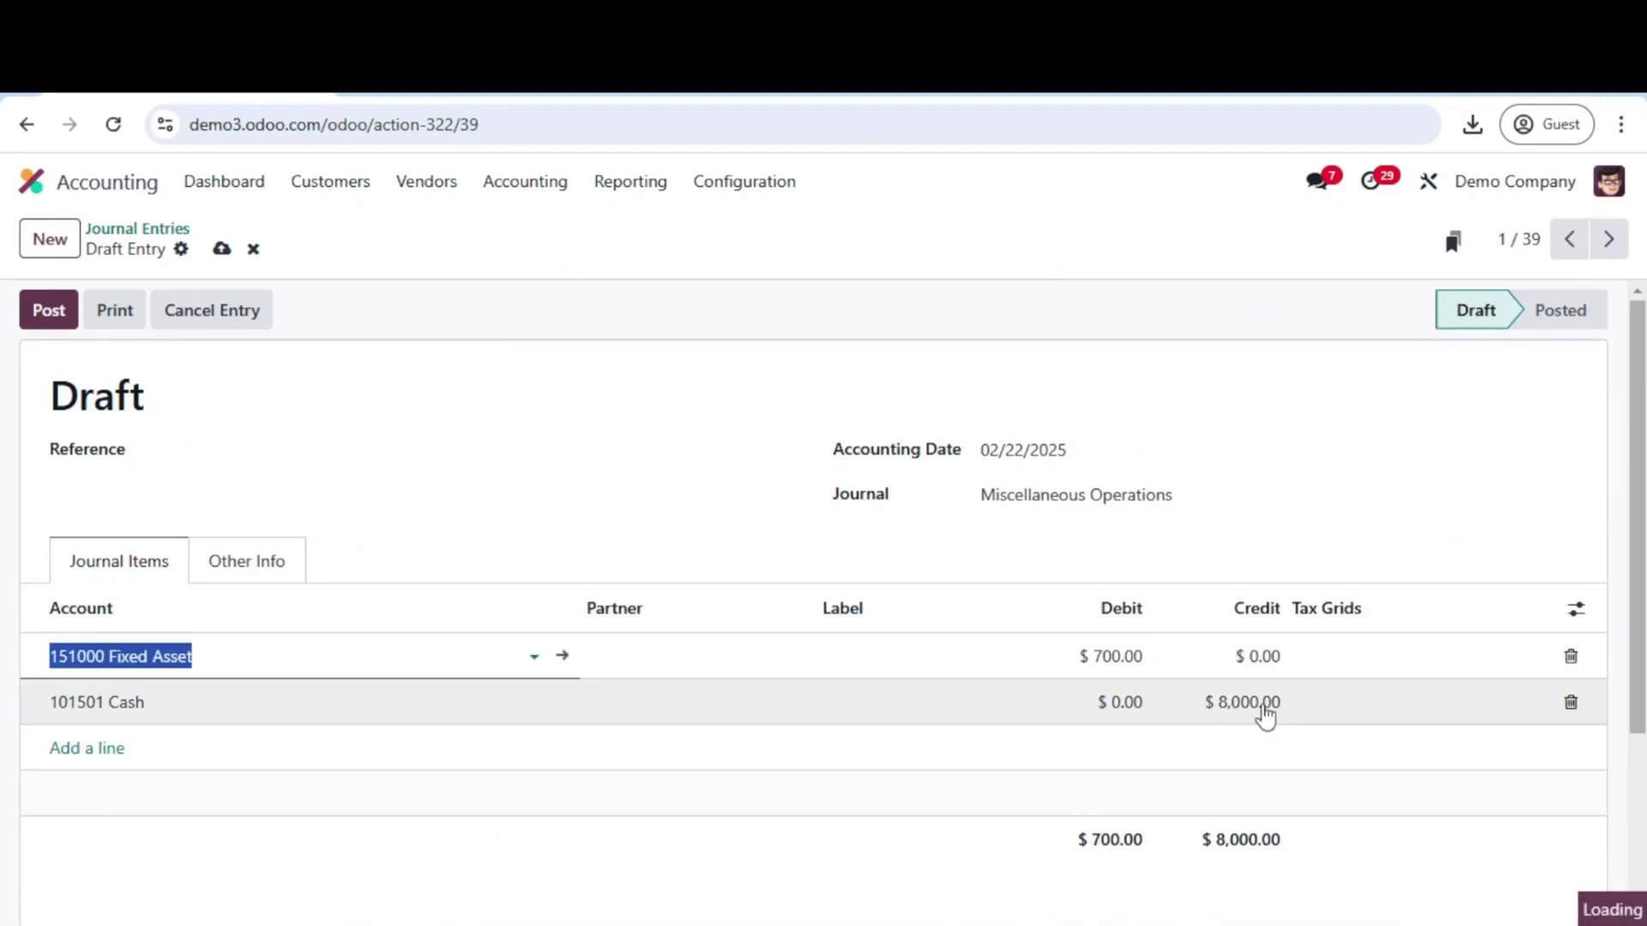
{"action": "left_click", "coordinate": [1264, 705]}
{"action": "type", "text": "700"}
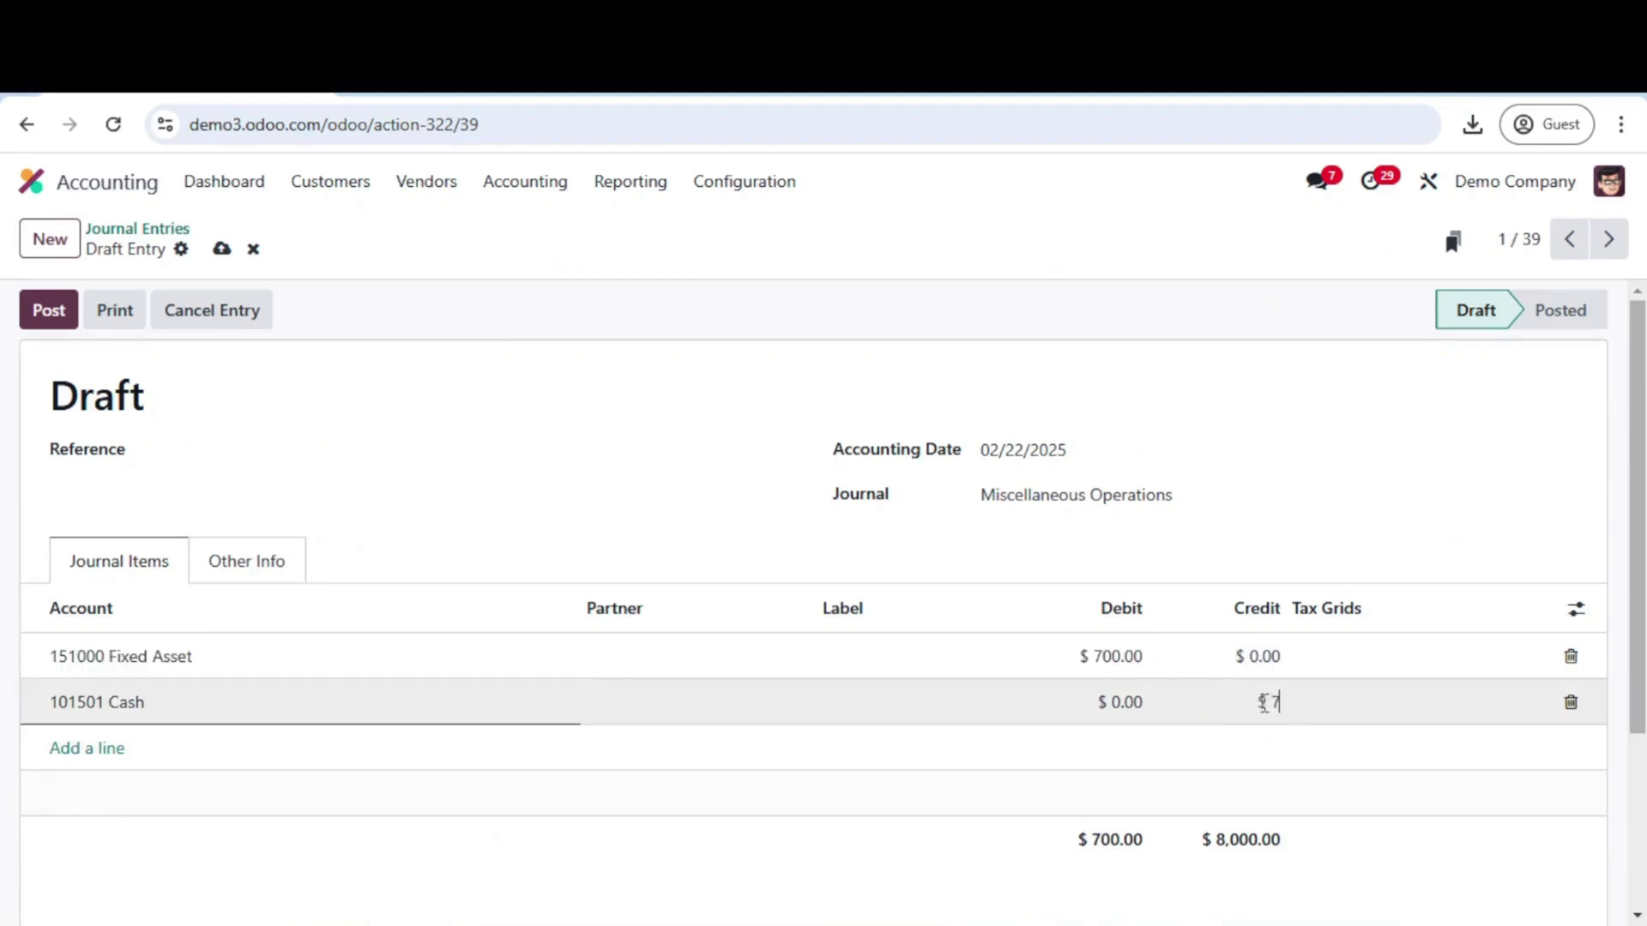
{"action": "left_click", "coordinate": [221, 249]}
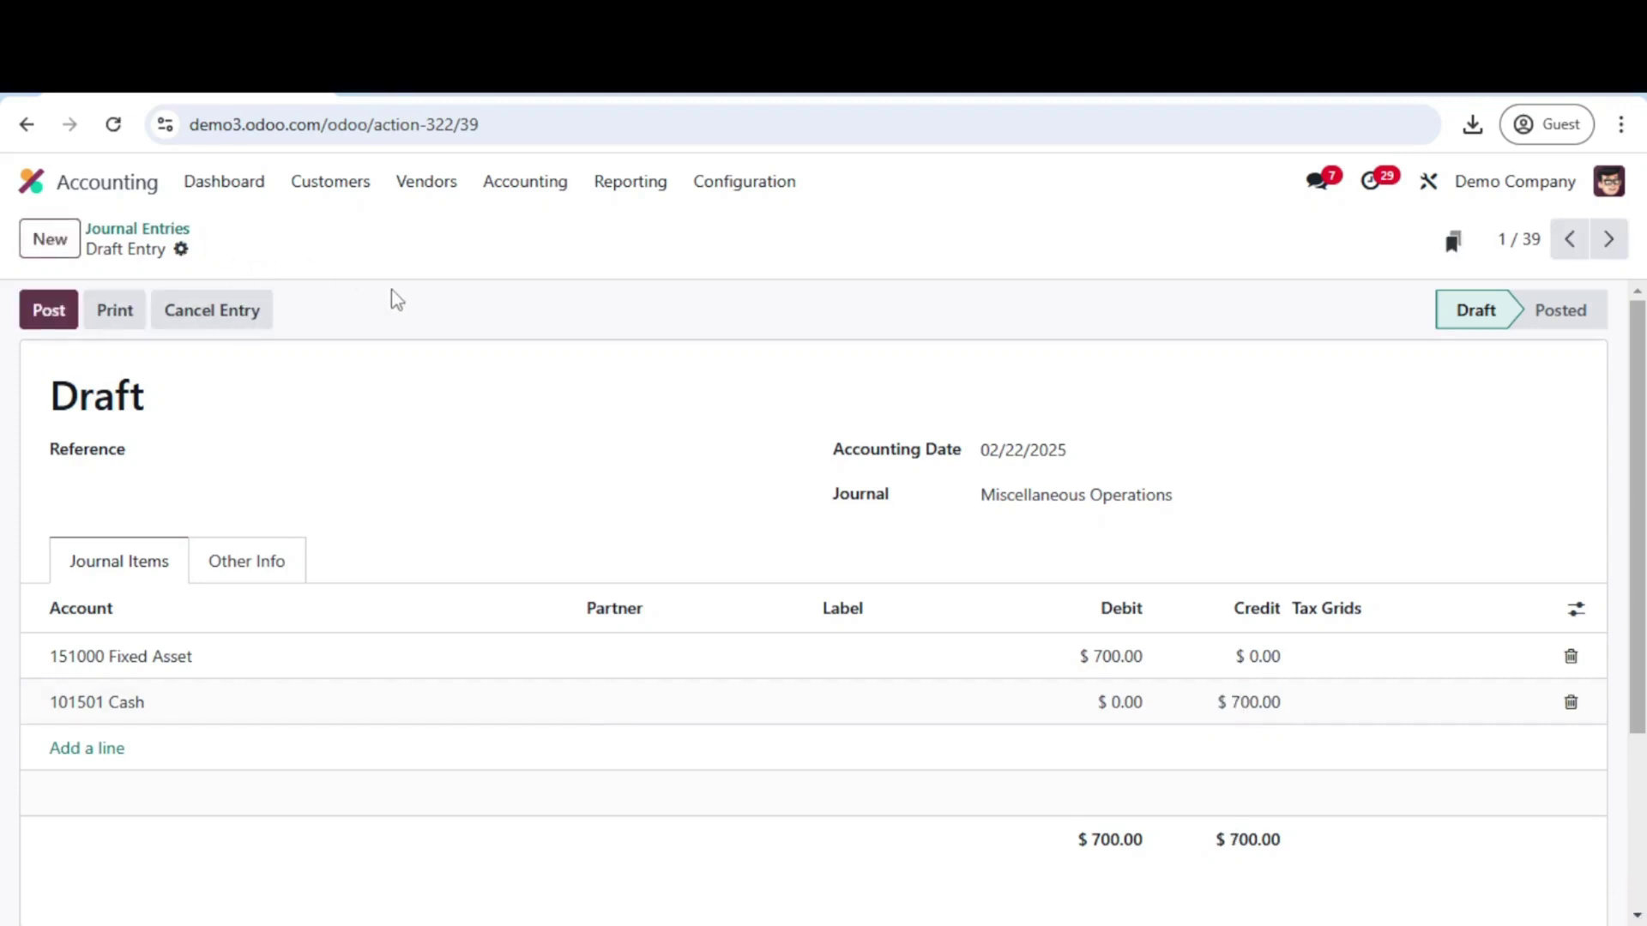
- Go back to the Accounting dashboard
{"action": "left_click", "coordinate": [183, 203]}
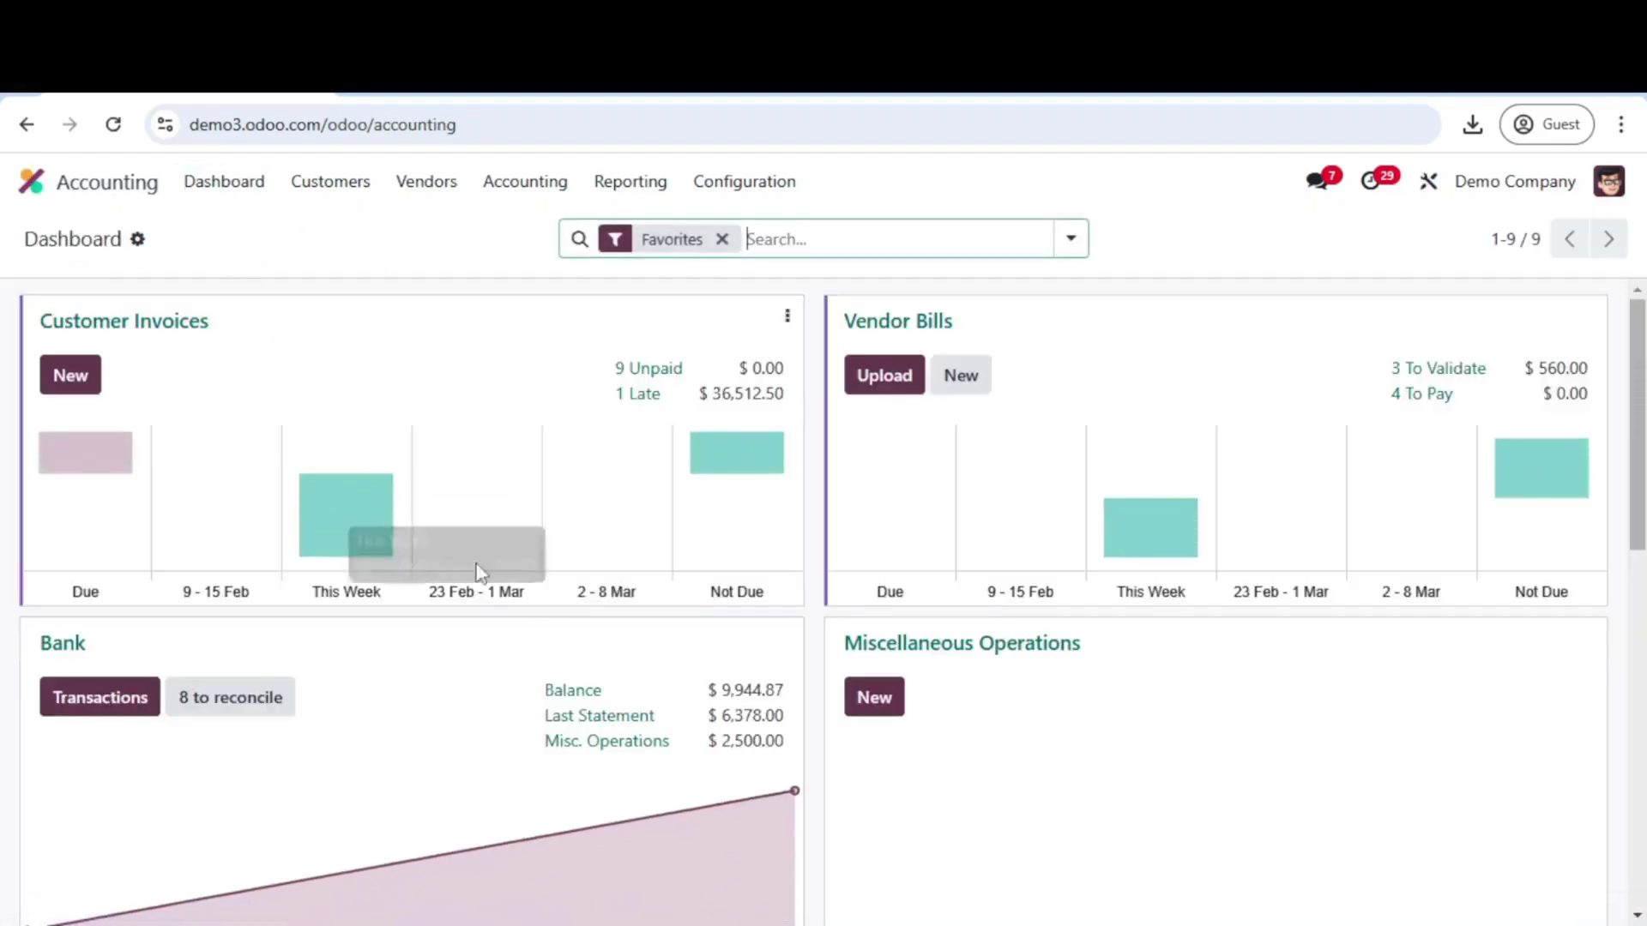